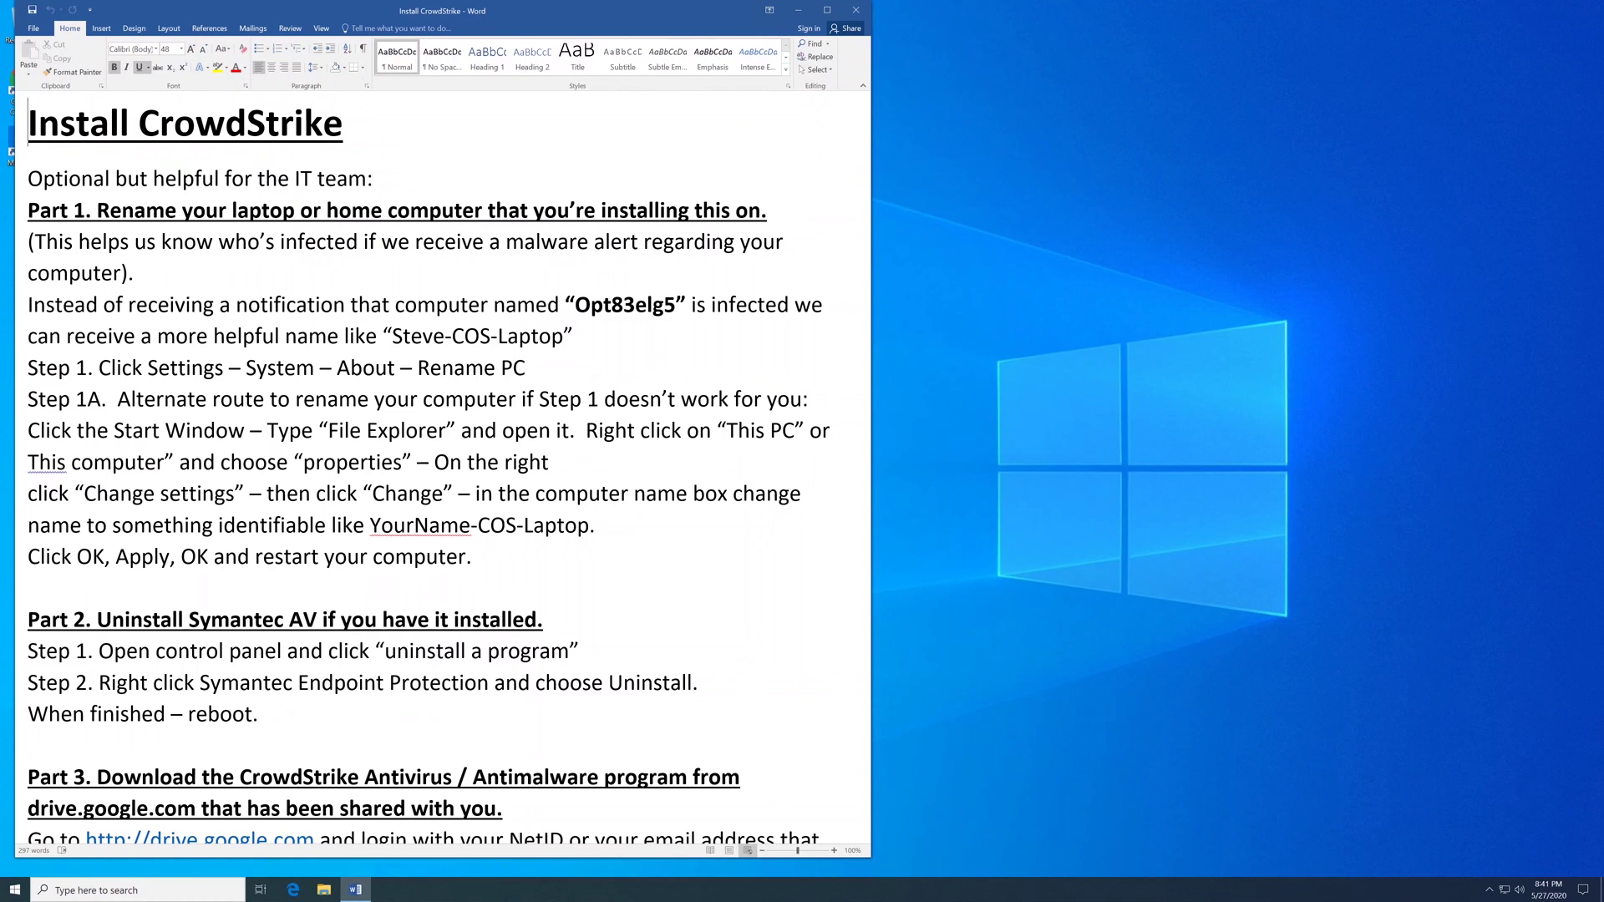
# Highlight the example name Opt83elg5 and the suggested name Steve-COS-Laptop in the instructions.
pyautogui.moveTo(574, 305); pyautogui.dragTo(677, 305)
pyautogui.click(565, 336)
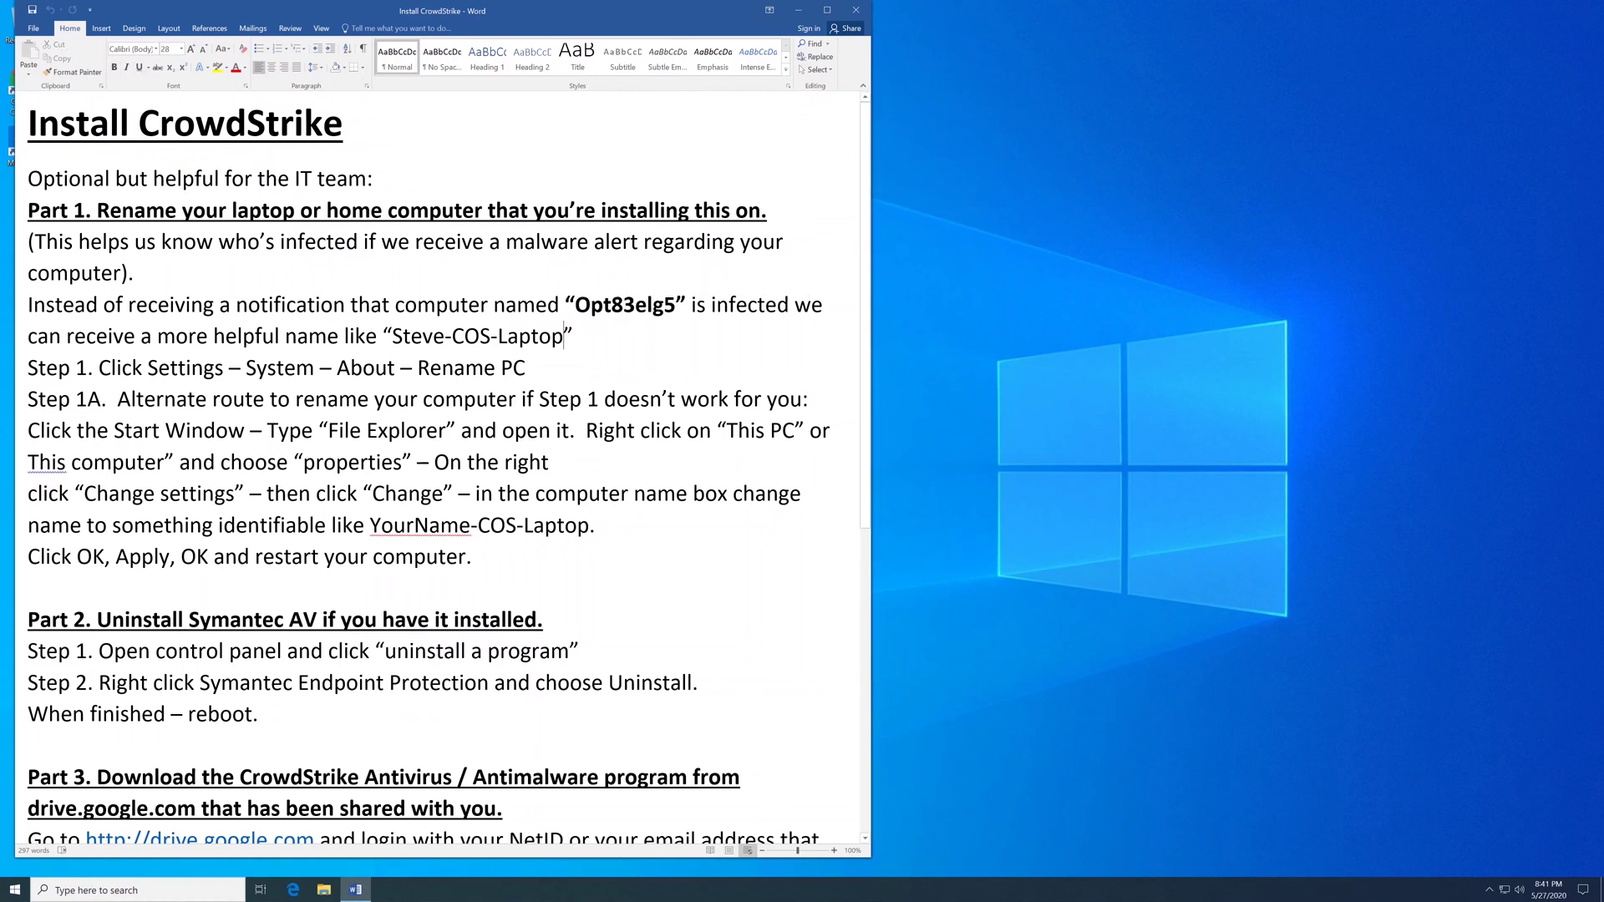
pyautogui.moveTo(391, 336); pyautogui.dragTo(564, 336)
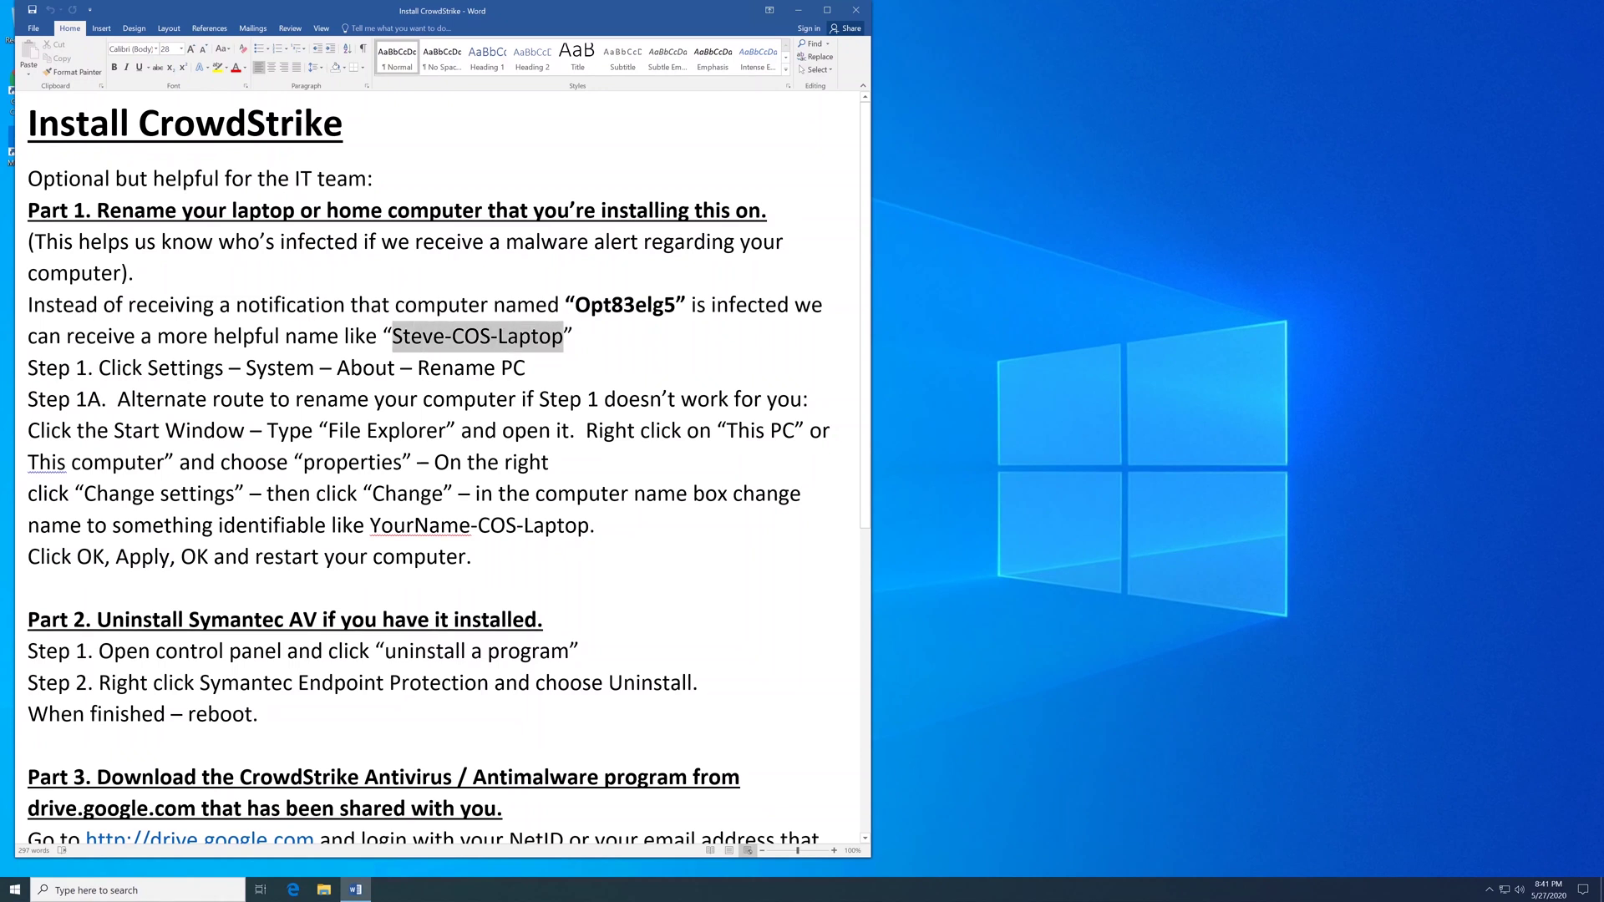
pyautogui.click(578, 336)
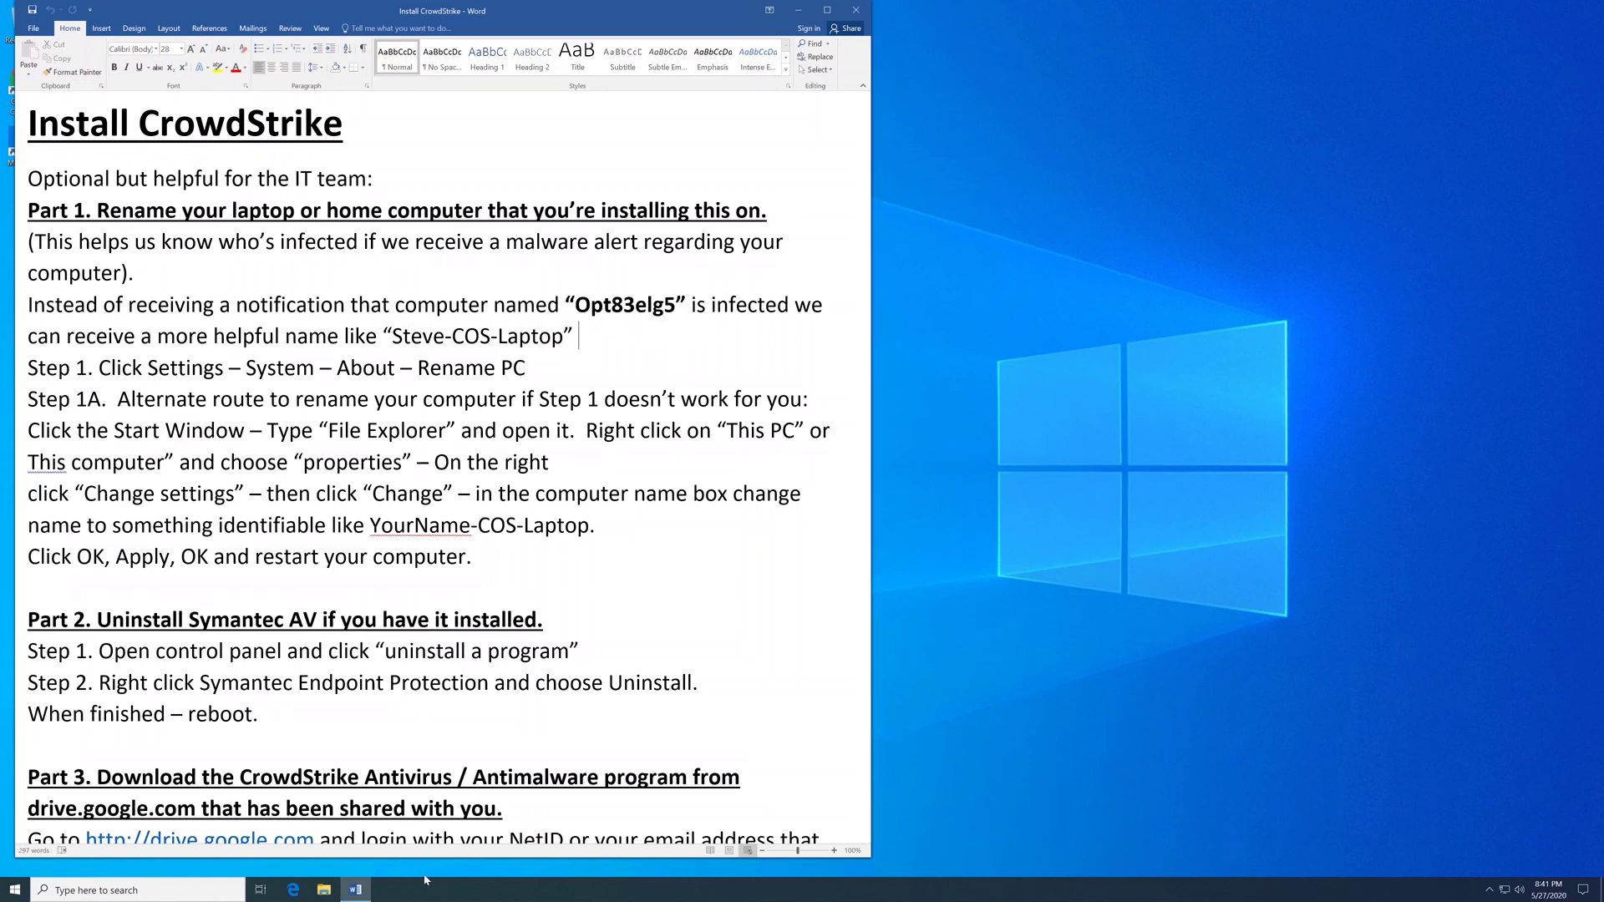
# Enter Steve-COS-Laptop as the new PC name under Settings > System > About > Rename this PC.
pyautogui.click(15, 896)
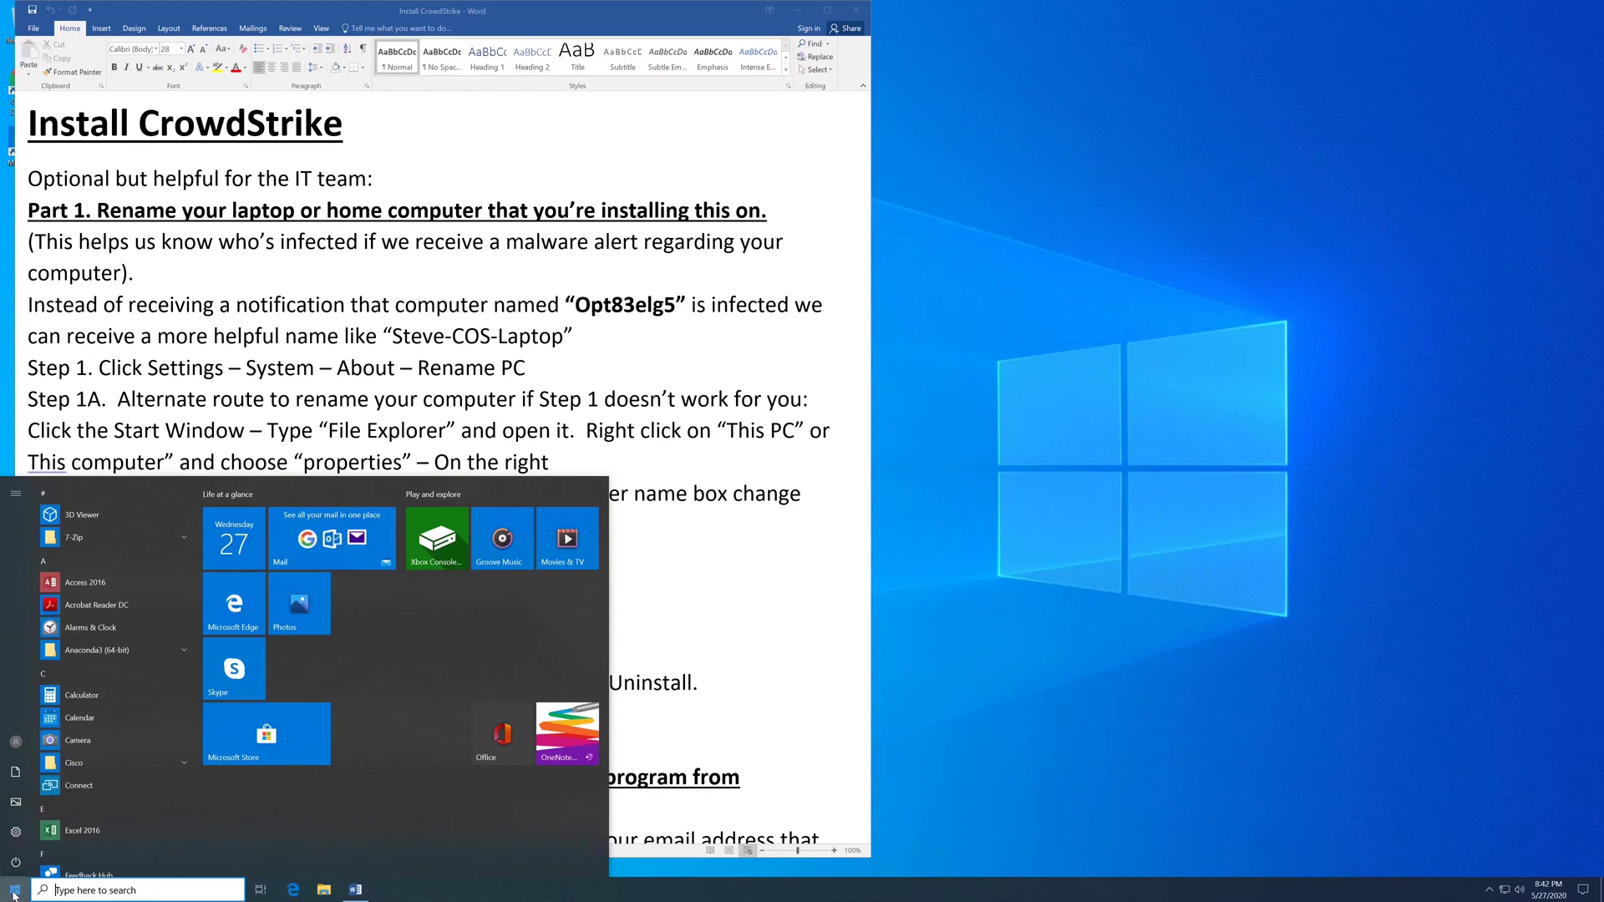
pyautogui.click(48, 832)
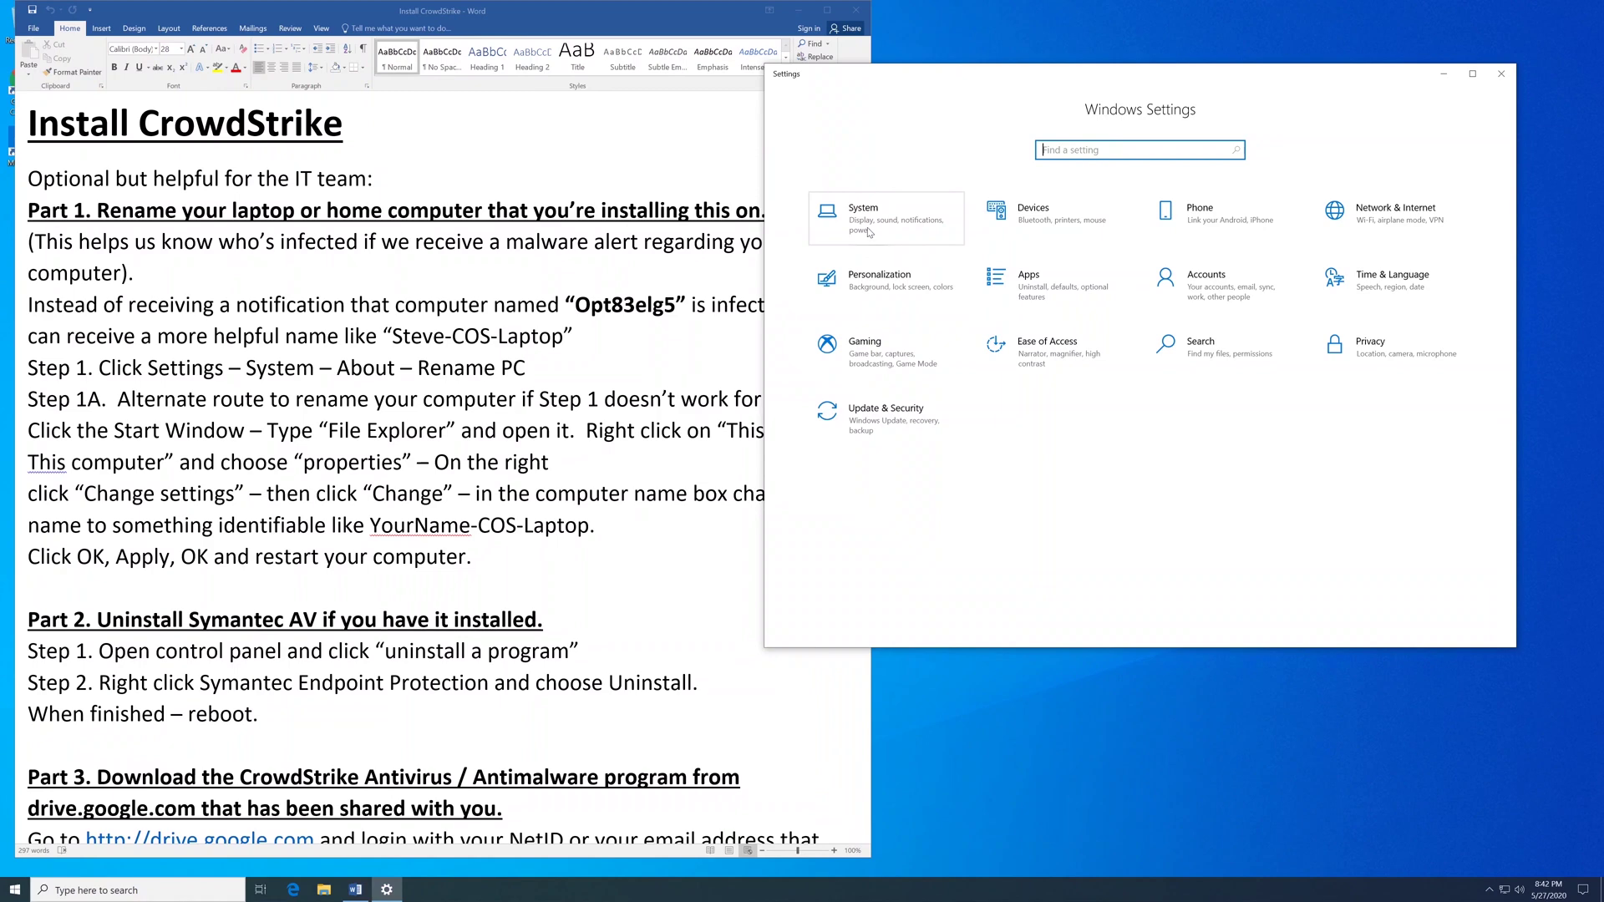
pyautogui.click(868, 232)
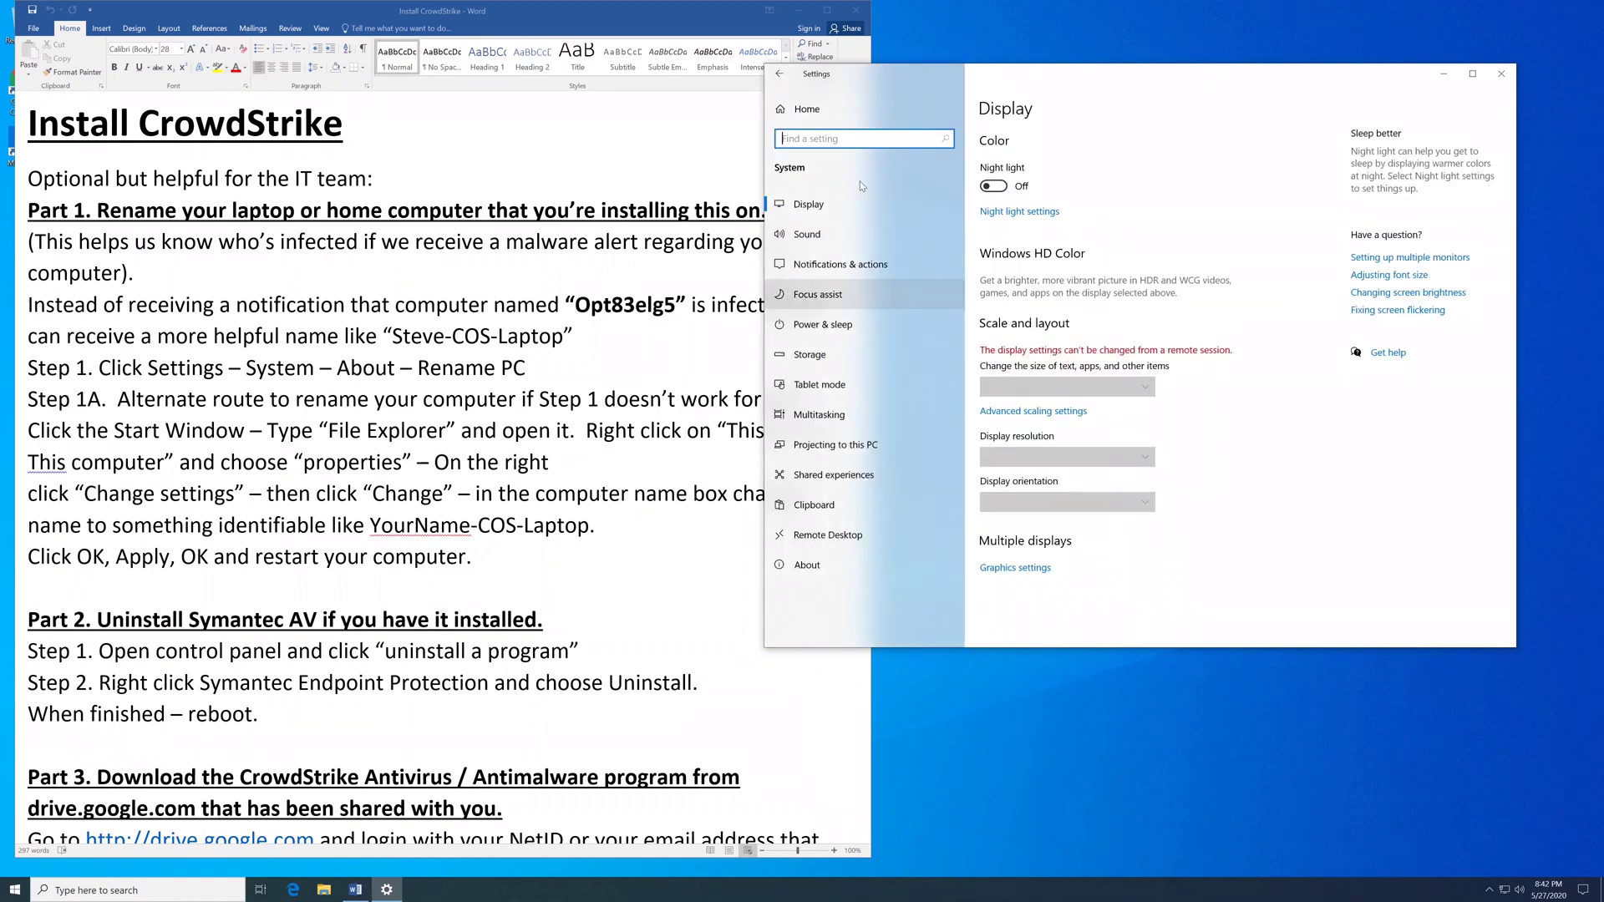
pyautogui.click(812, 569)
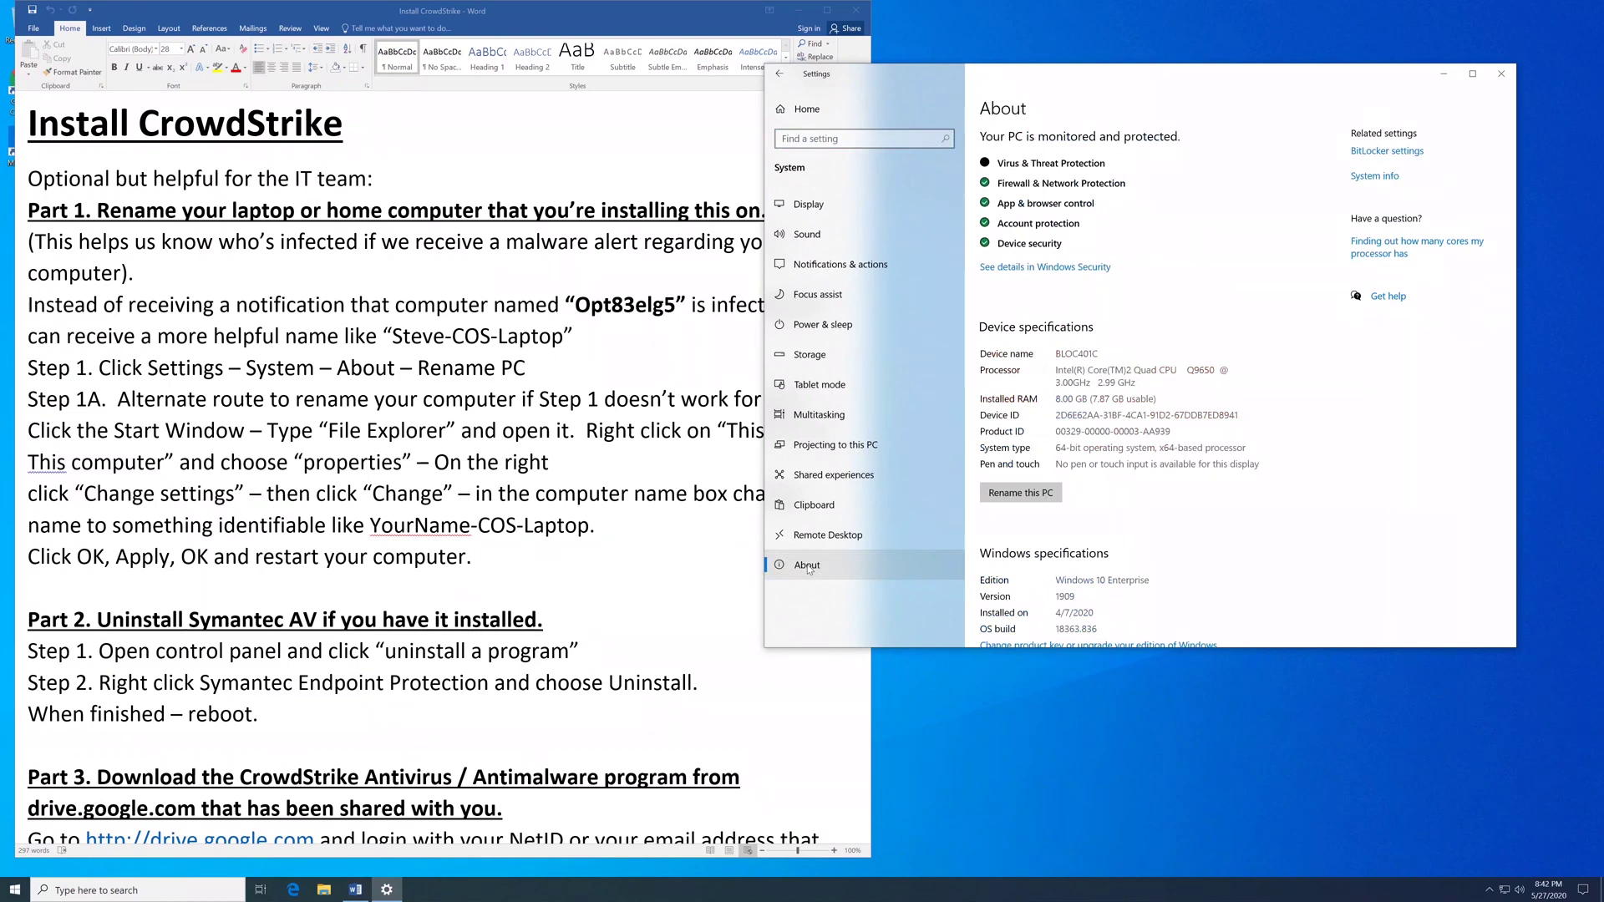
pyautogui.click(1023, 496)
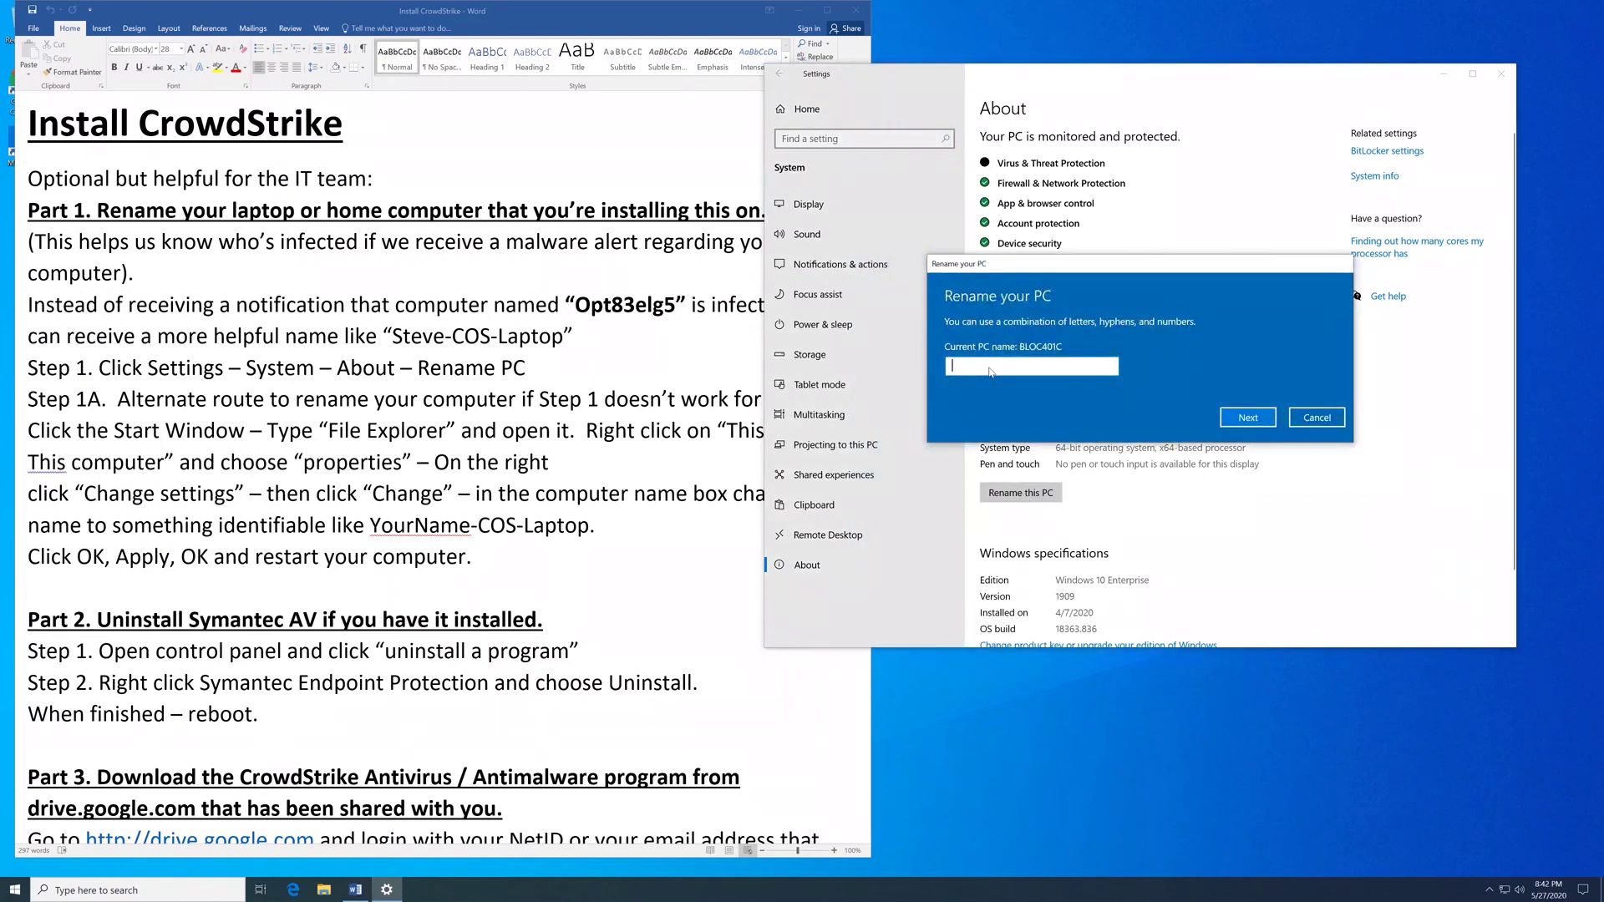
pyautogui.write('Steve-COS-Lapto')
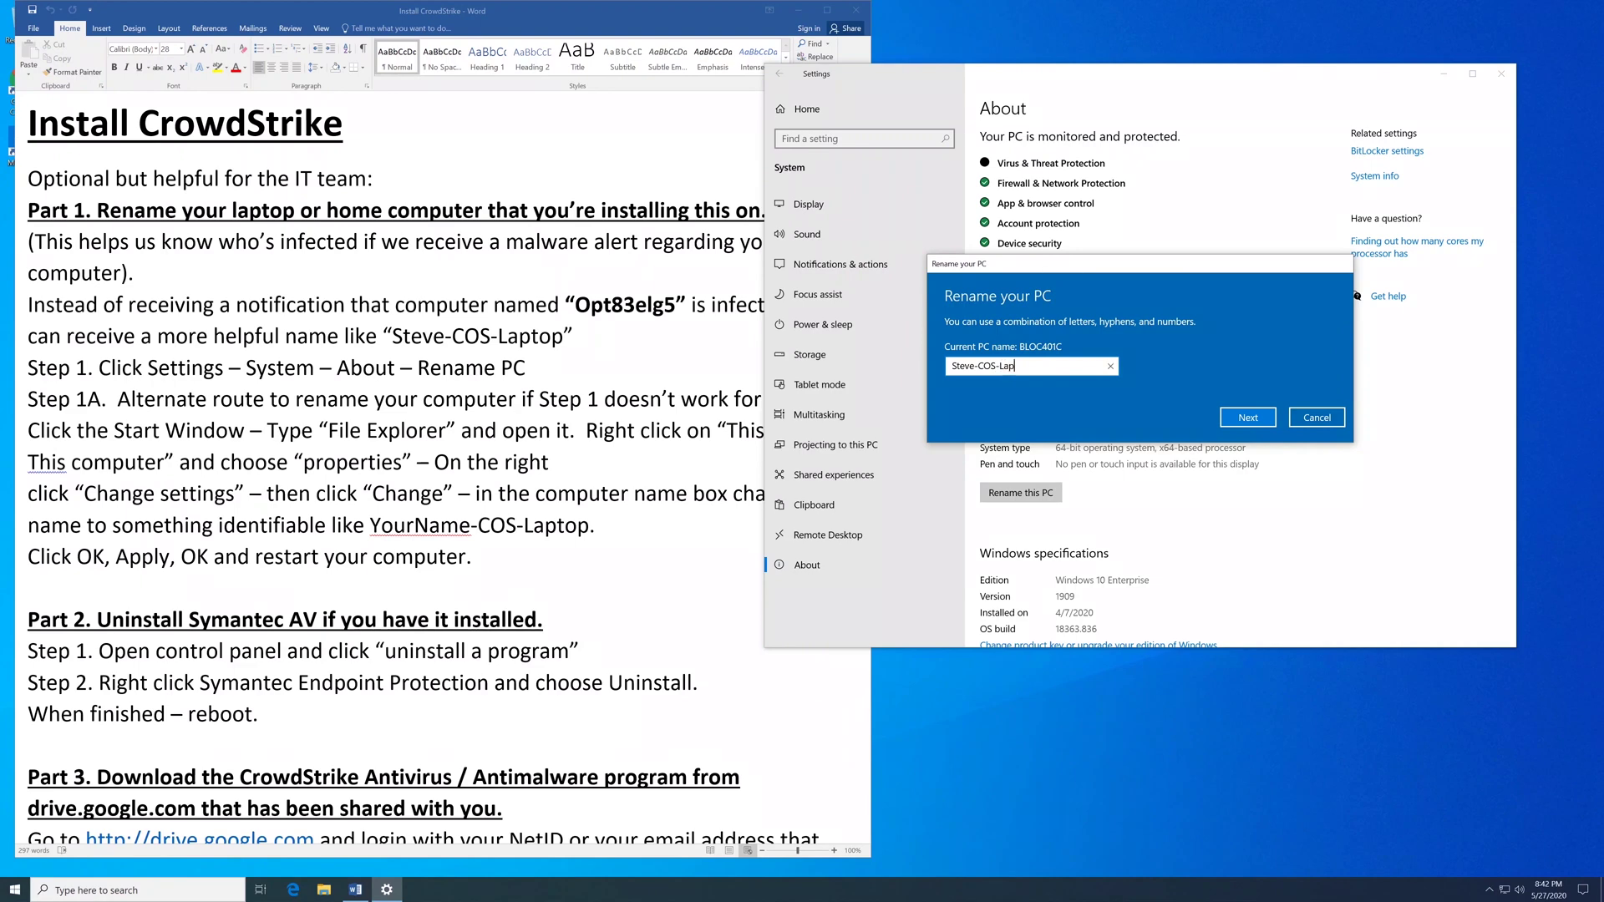
pyautogui.write('p')
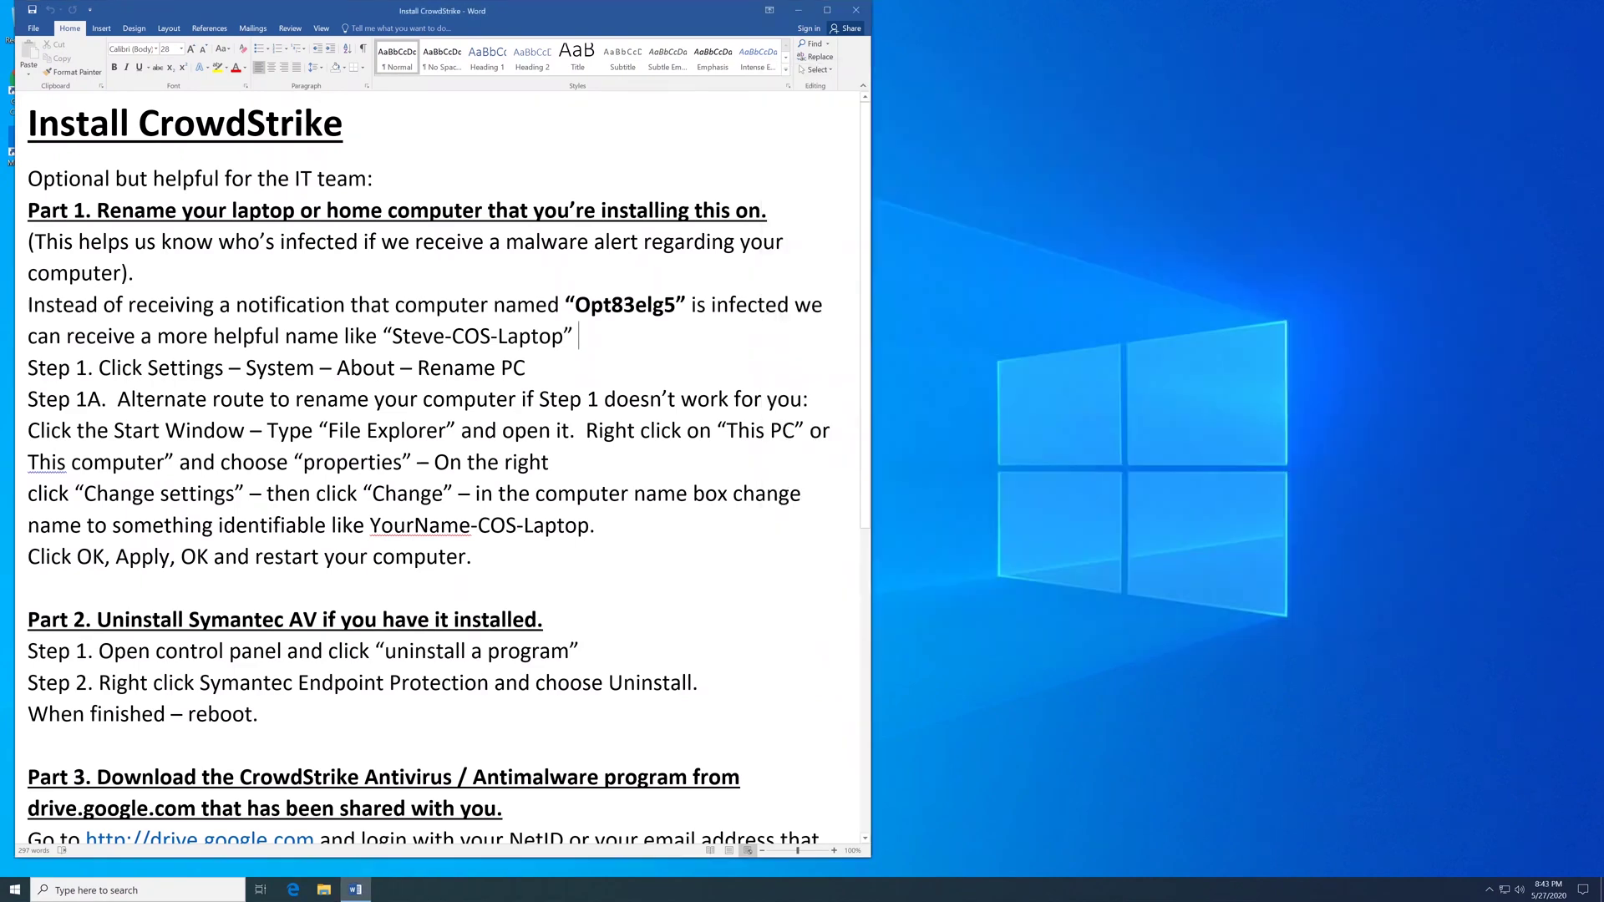
# Open Control Panel from a Start search for 'control'.
pyautogui.scroll(-1, 442, 468)
pyautogui.scroll(-1, 443, 467)
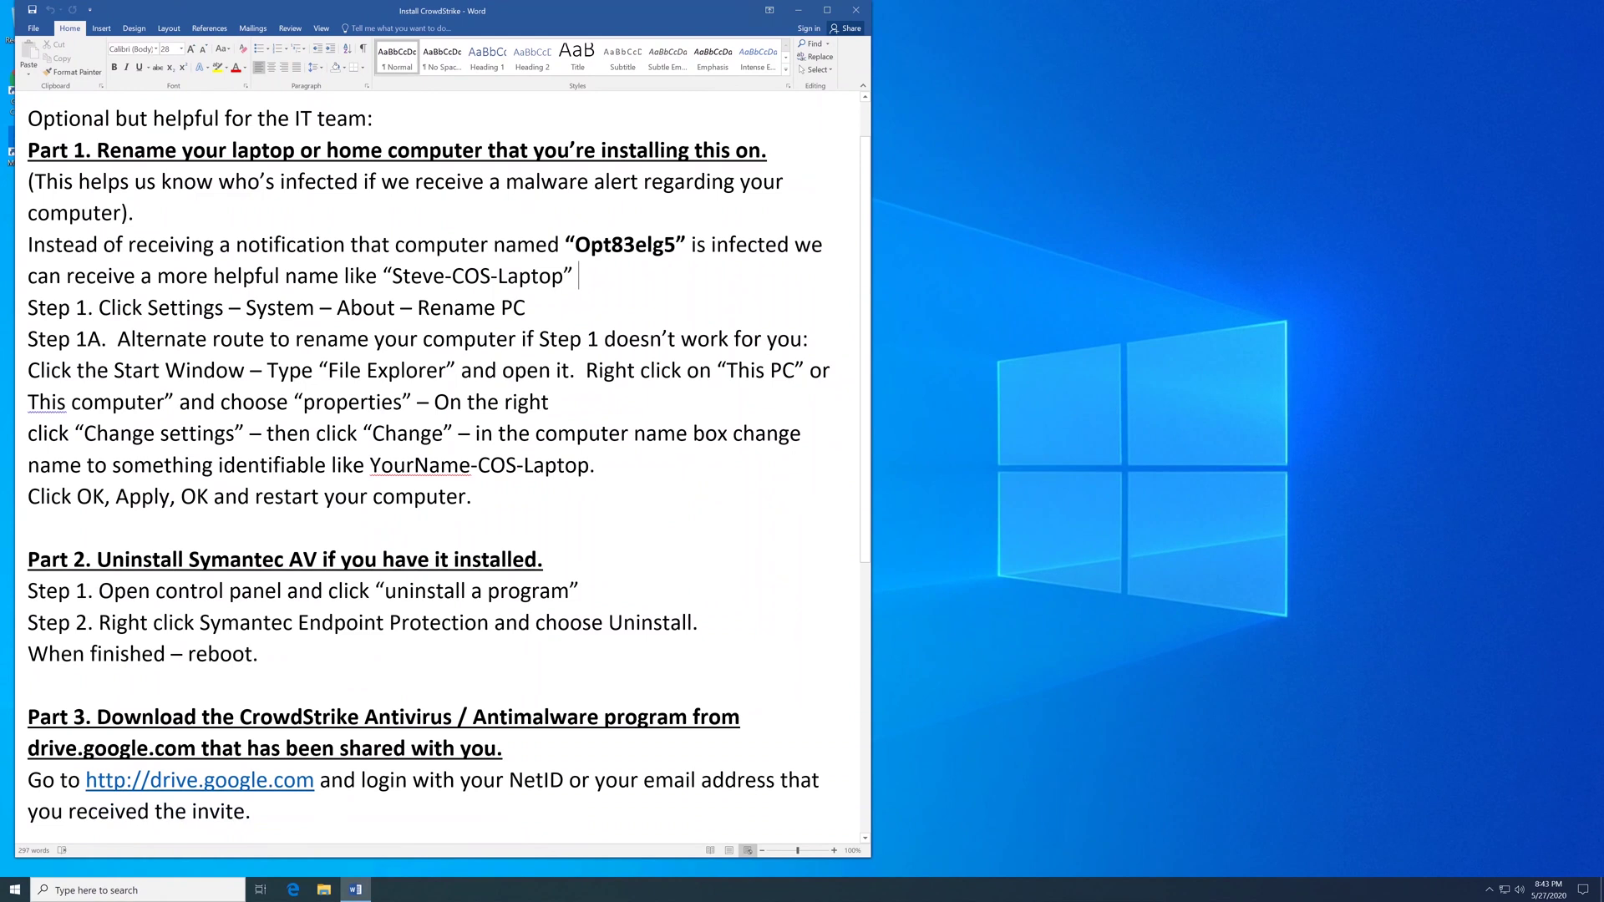
pyautogui.scroll(-3, 443, 467)
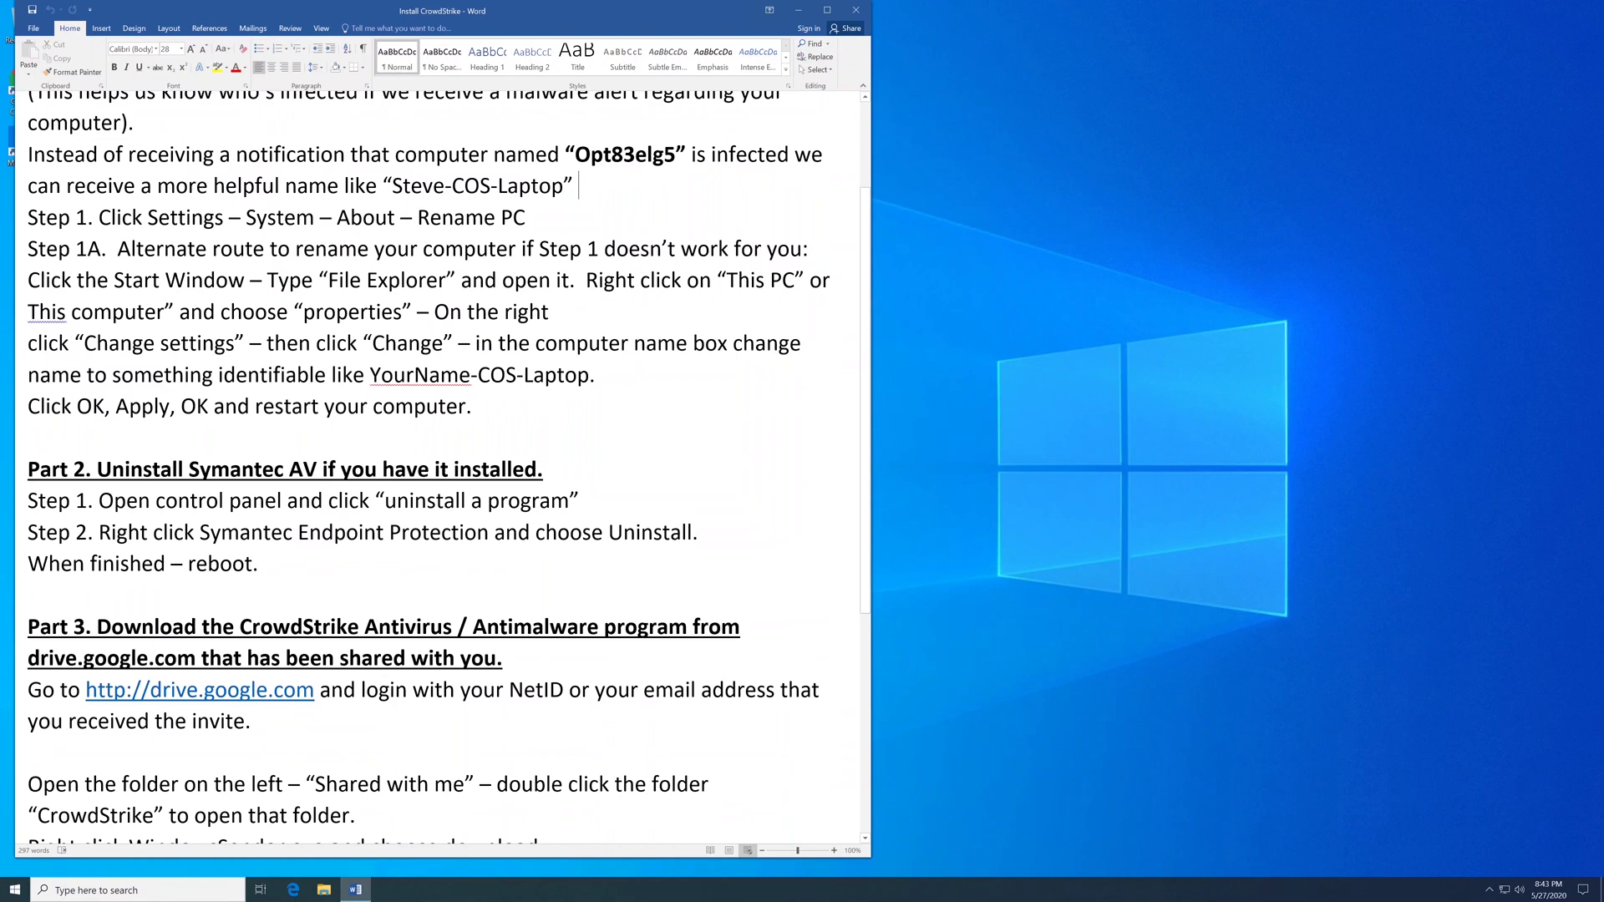
pyautogui.click(15, 891)
pyautogui.write('control')
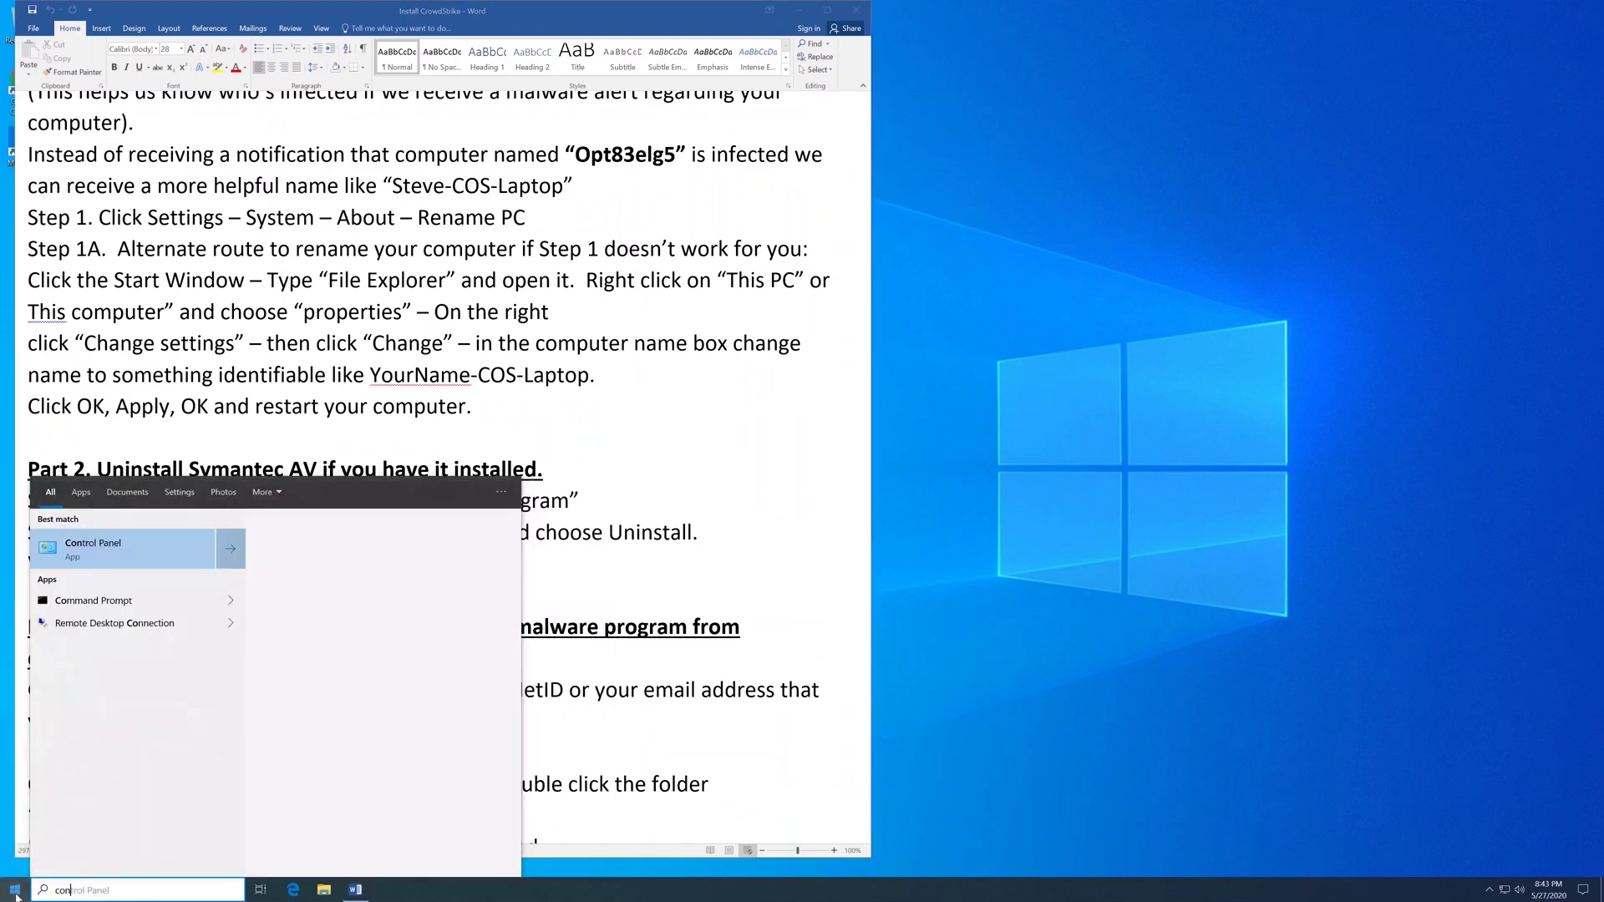
pyautogui.click(102, 548)
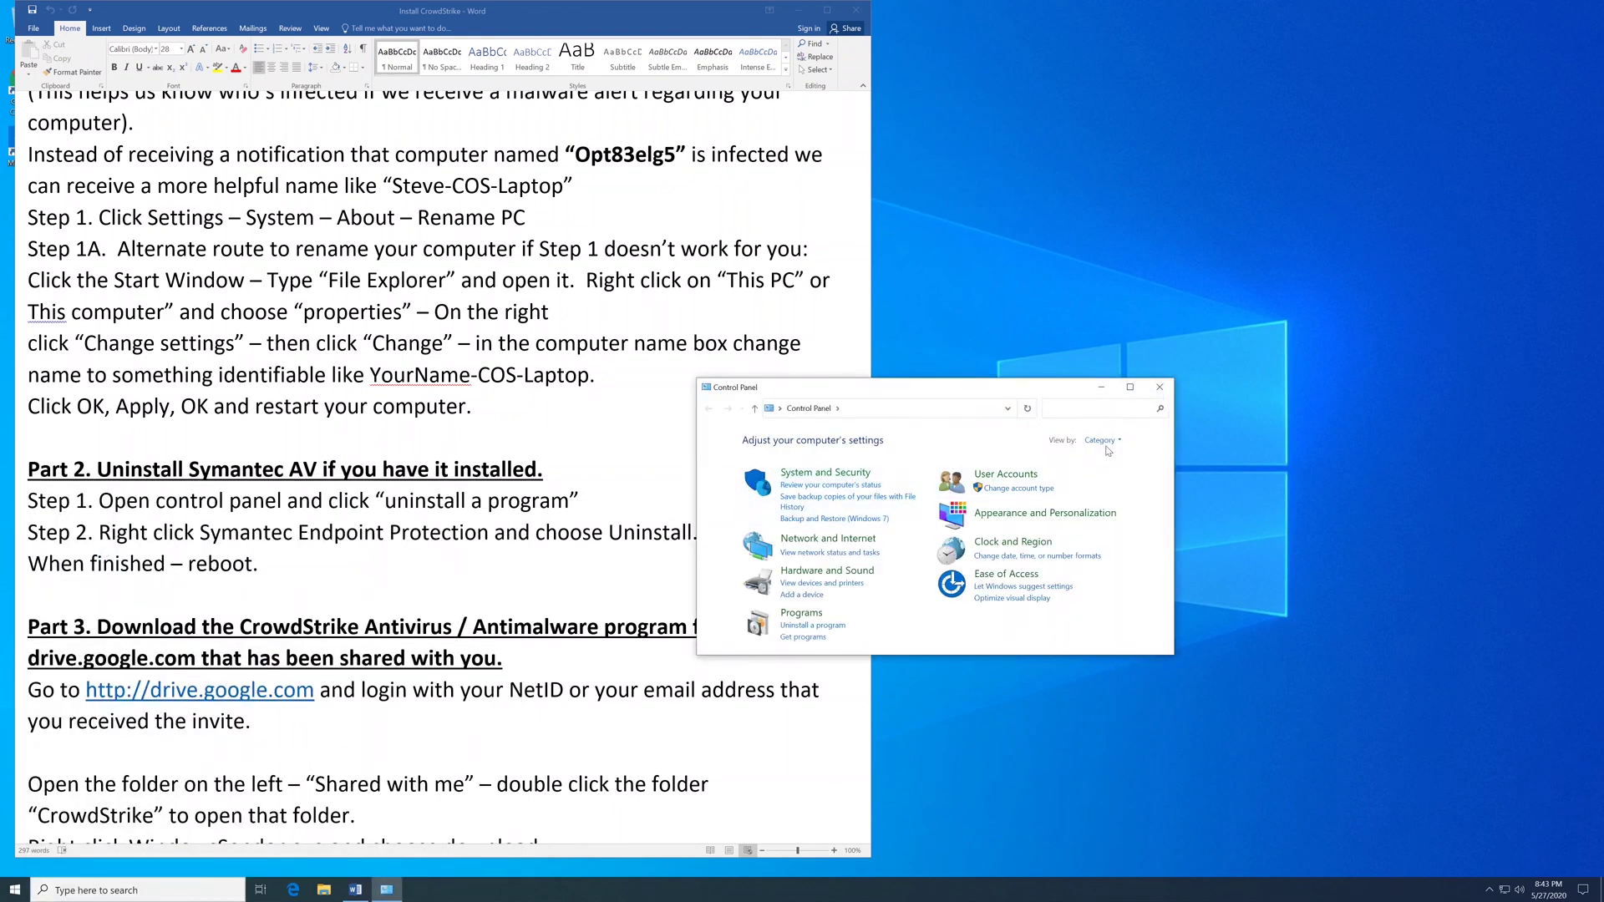
# Switch Control Panel to the Small icons view and enlarge its window.
pyautogui.click(1120, 441)
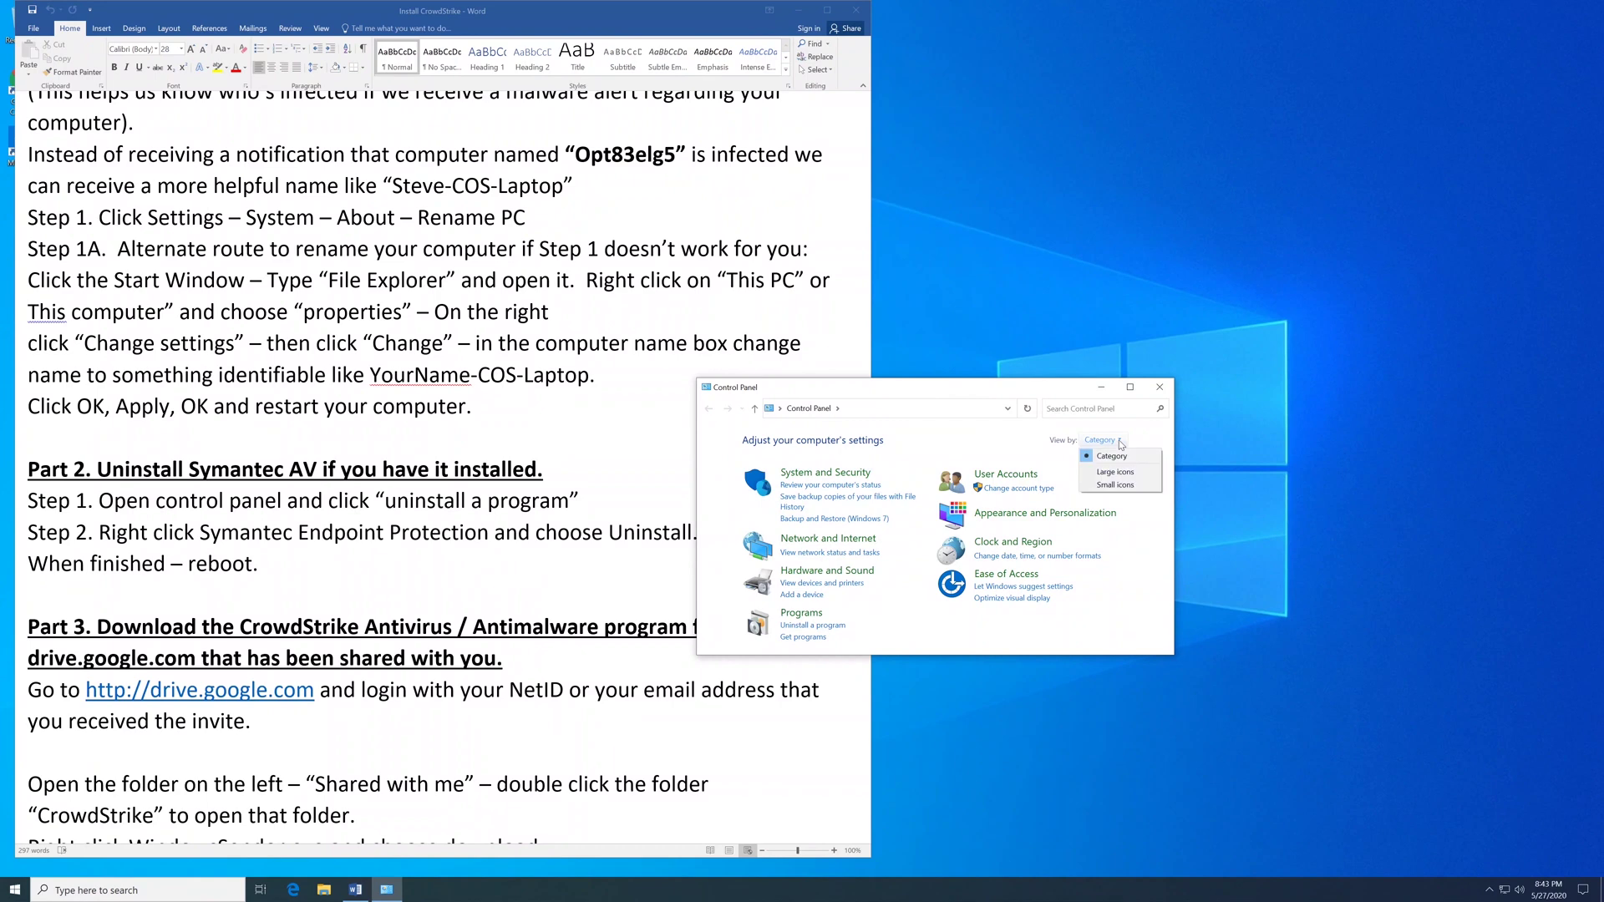
pyautogui.click(1115, 485)
pyautogui.moveTo(1000, 383); pyautogui.dragTo(994, 216)
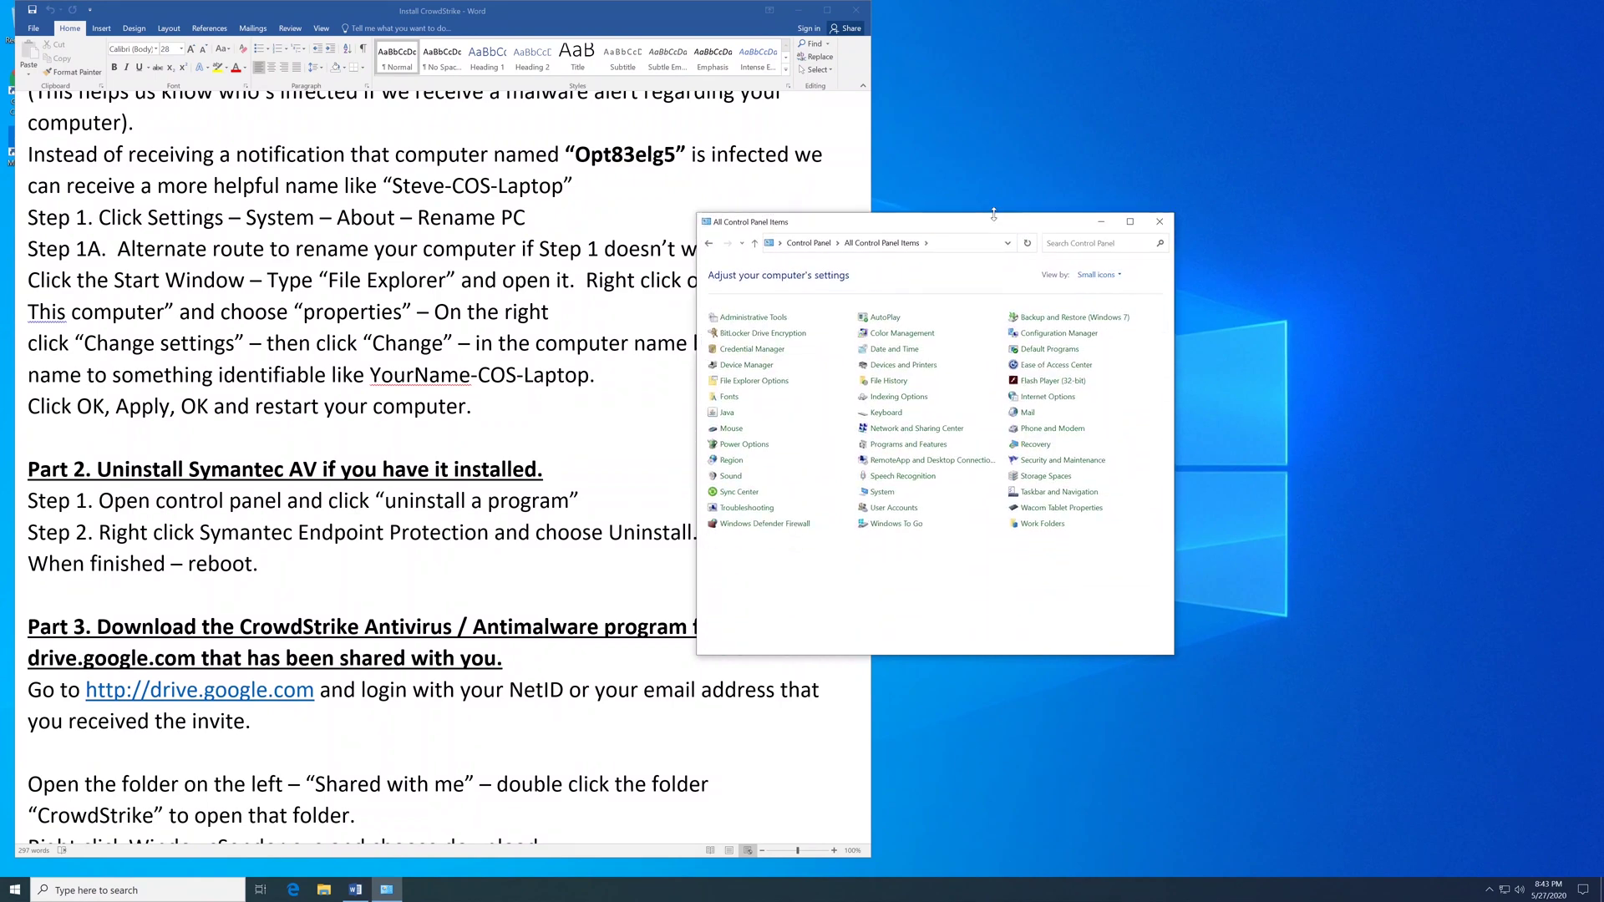
# Uninstall Symantec Endpoint Protection from Programs and Features, confirming the warnings and accepting the restart.
pyautogui.click(897, 447)
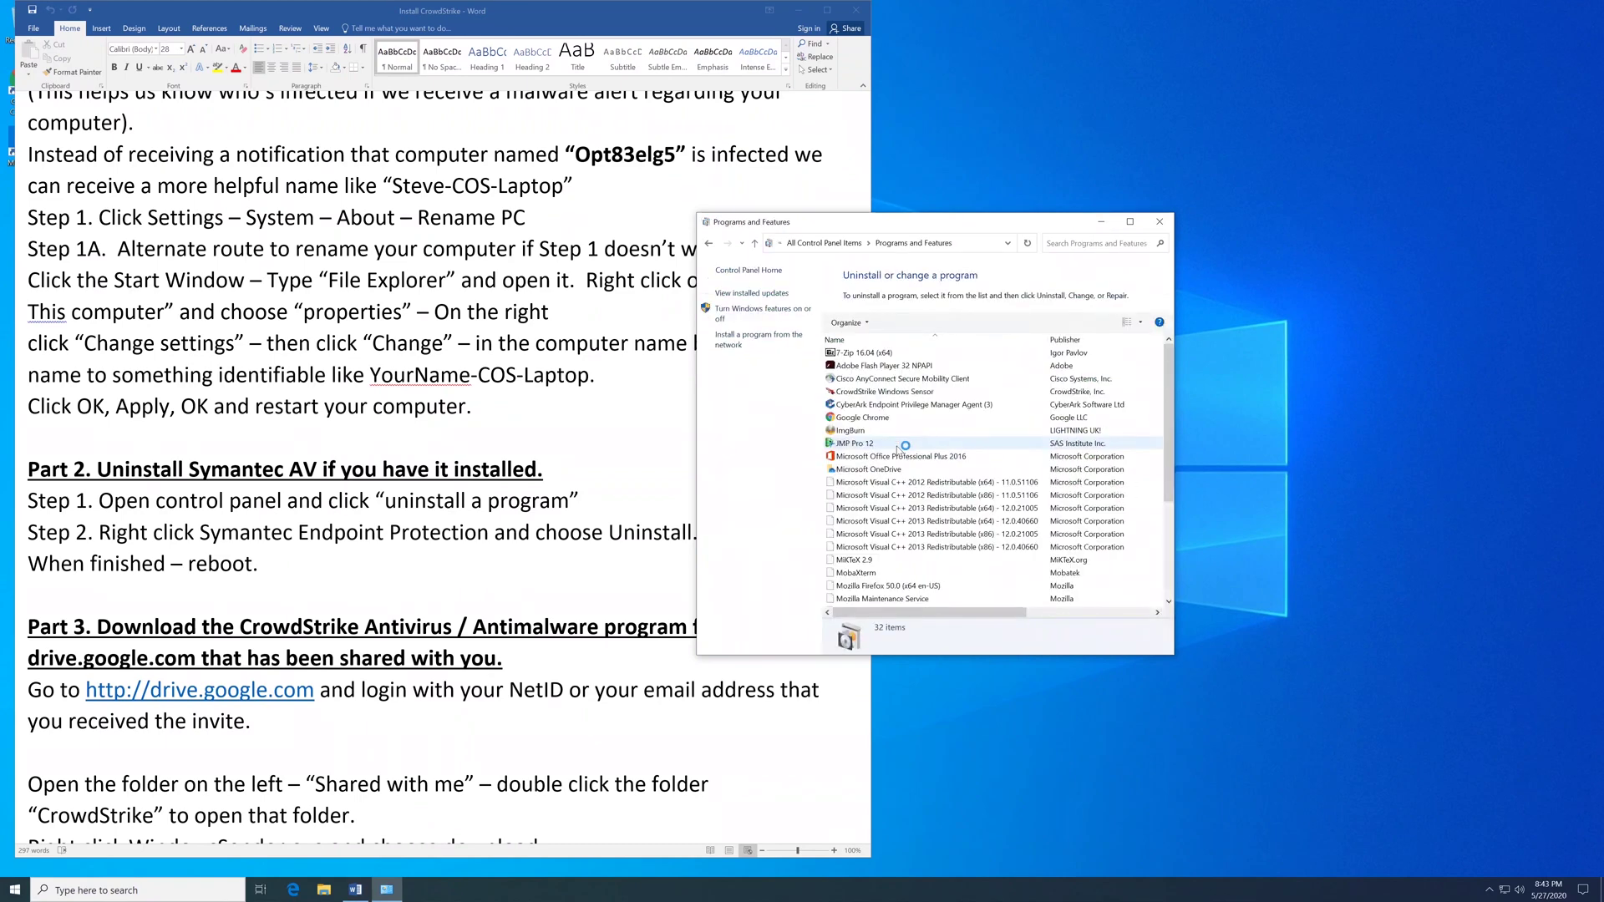
pyautogui.scroll(-3, 898, 451)
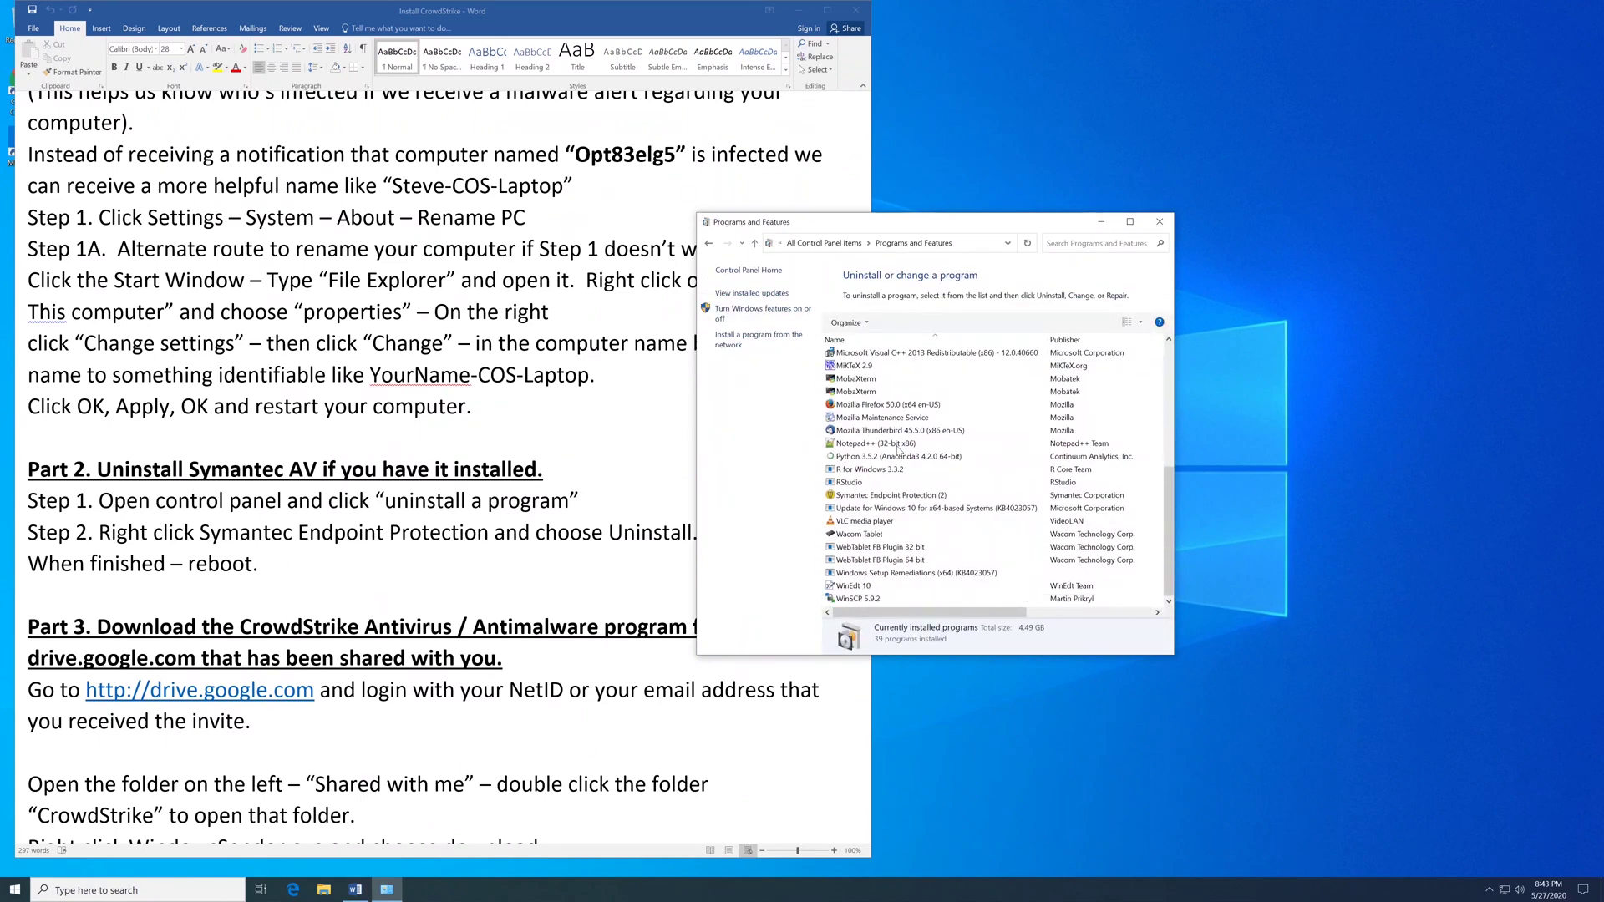
pyautogui.rightClick(892, 498)
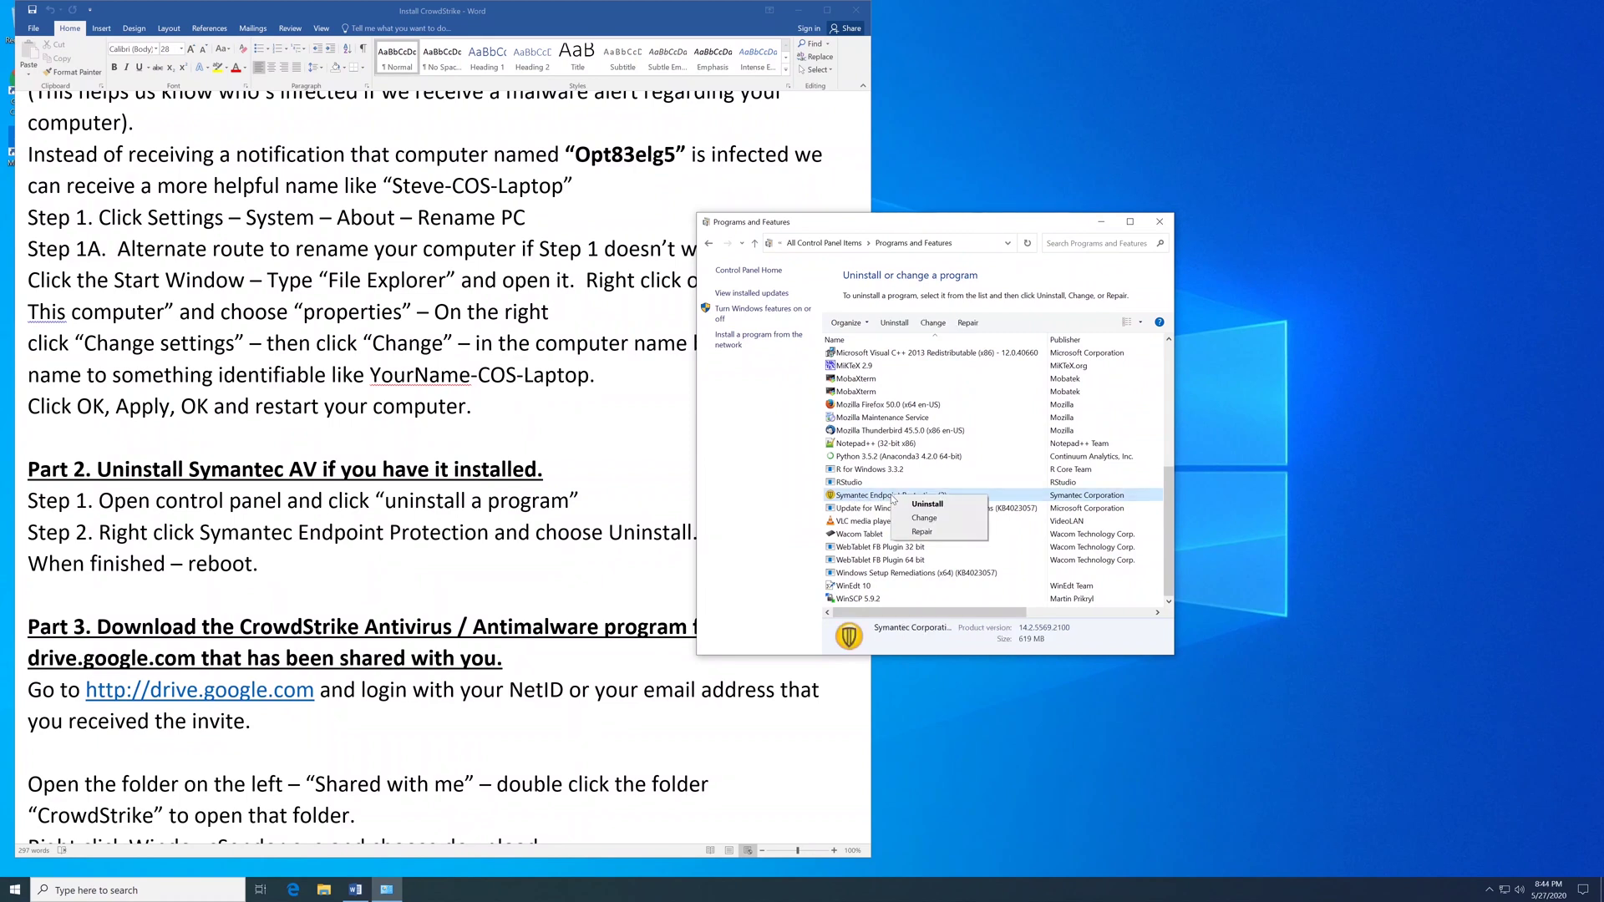
pyautogui.click(923, 506)
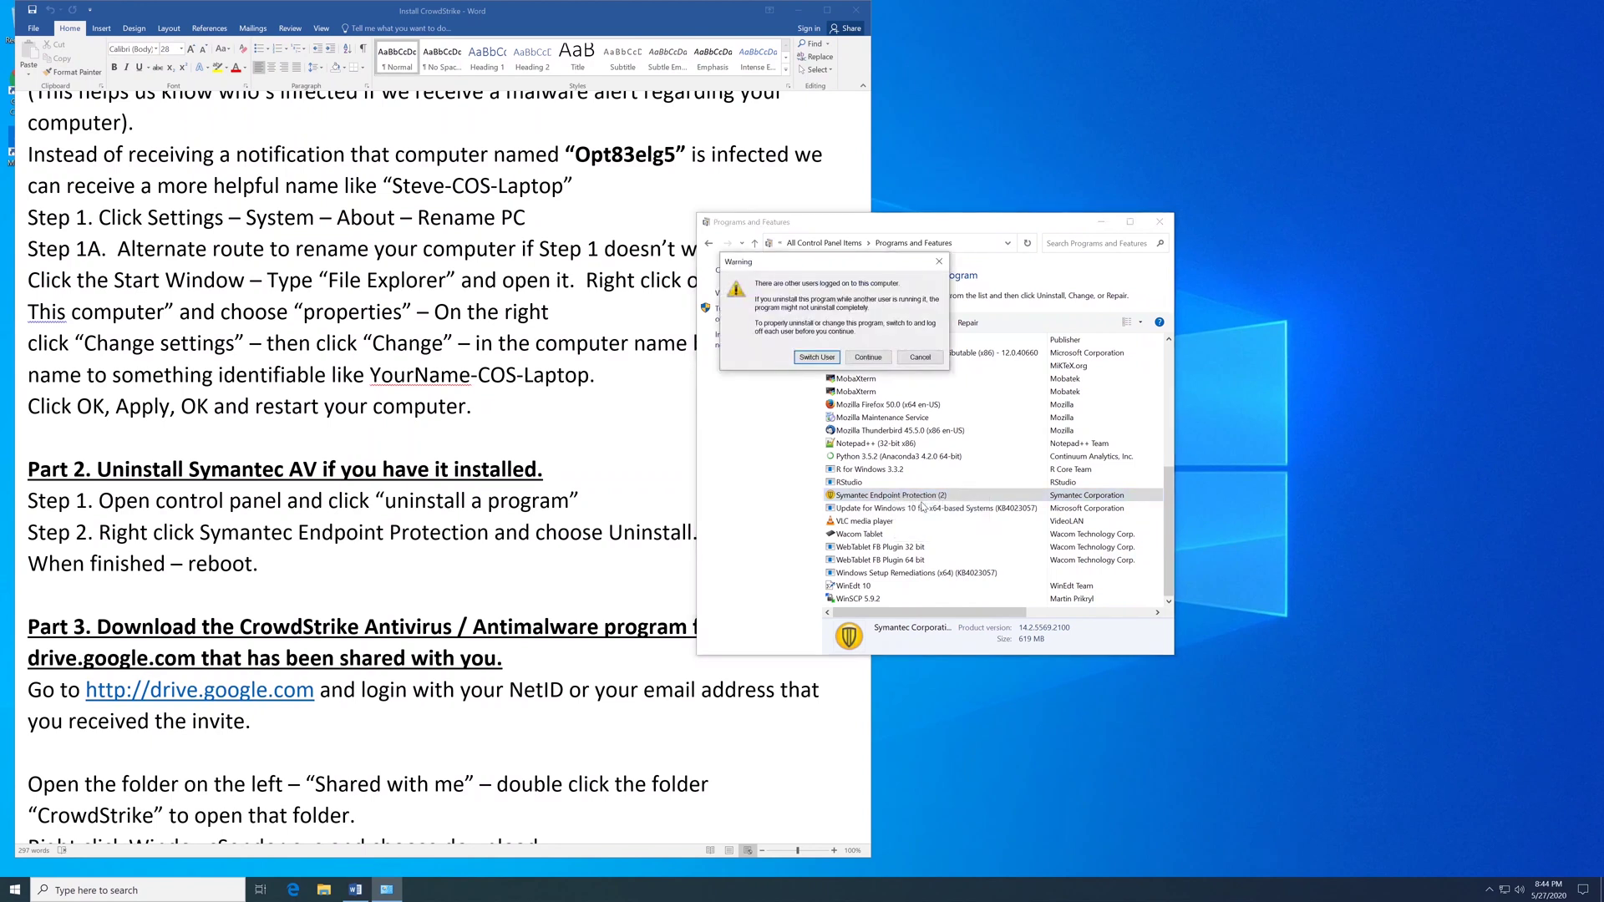
pyautogui.click(868, 357)
pyautogui.click(865, 444)
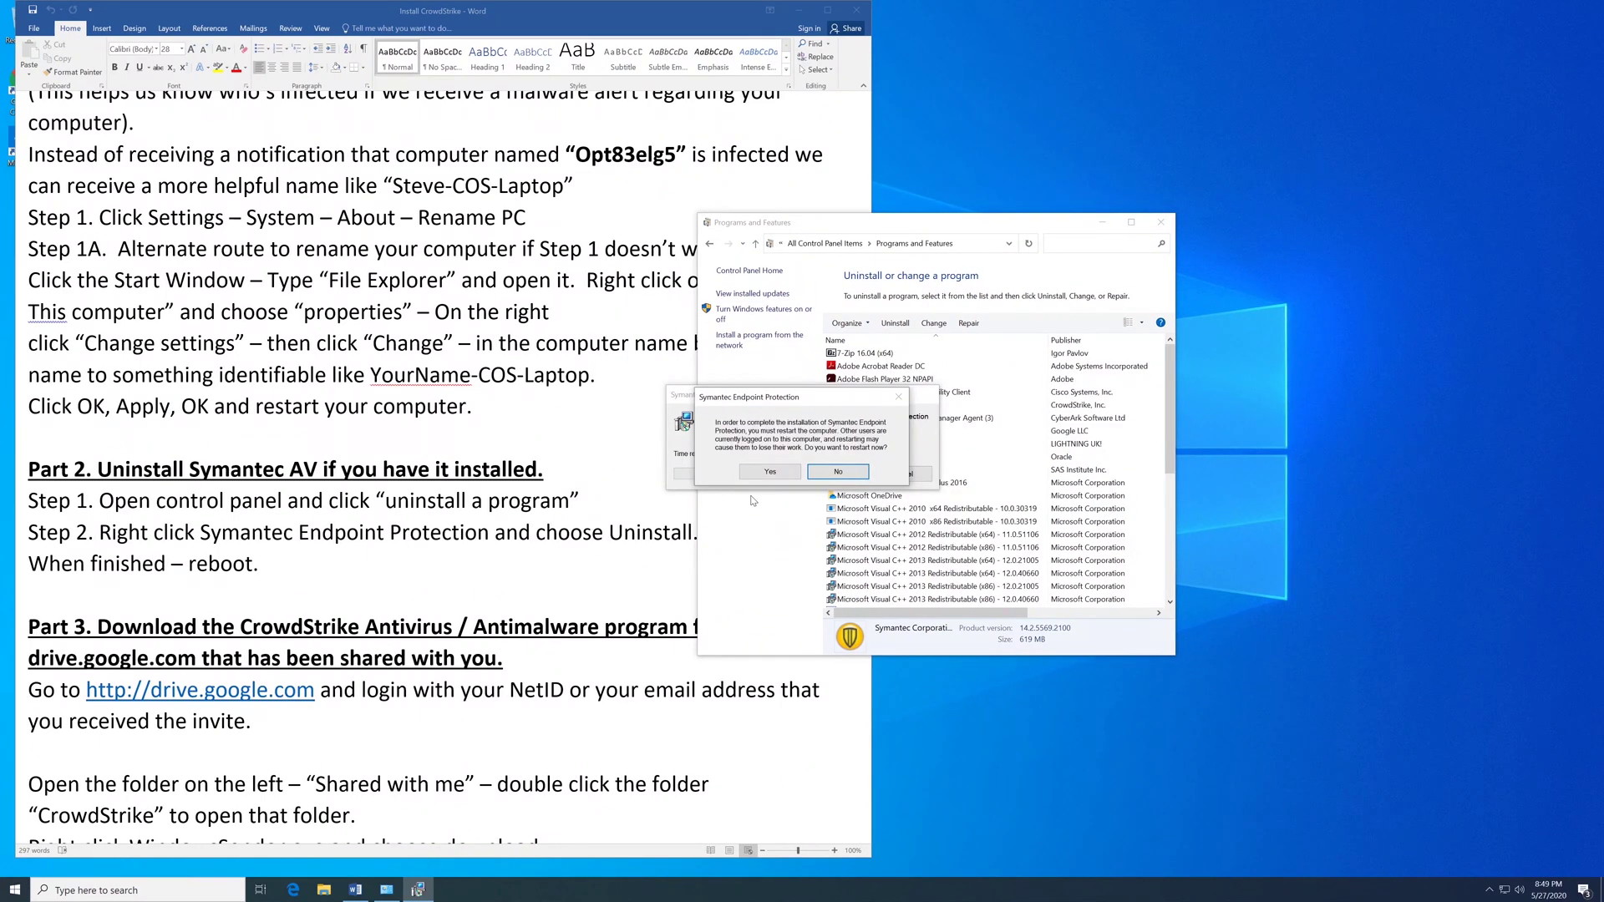
pyautogui.click(770, 472)
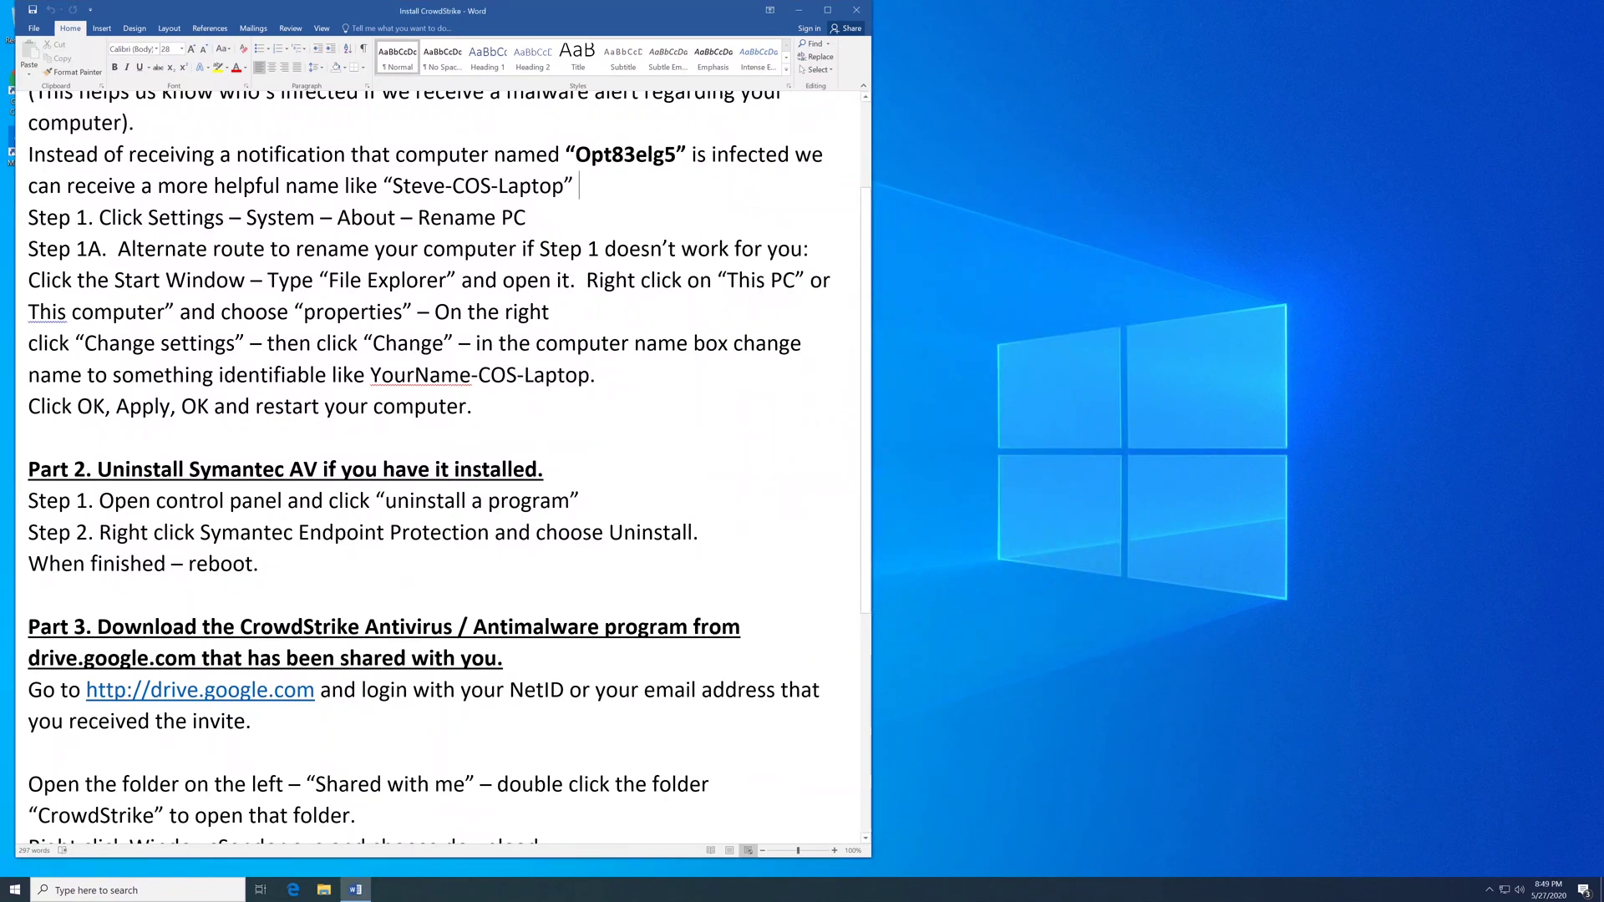
# Load drive.google.com in Chrome and go to My Drive.
pyautogui.scroll(-1, 450, 468)
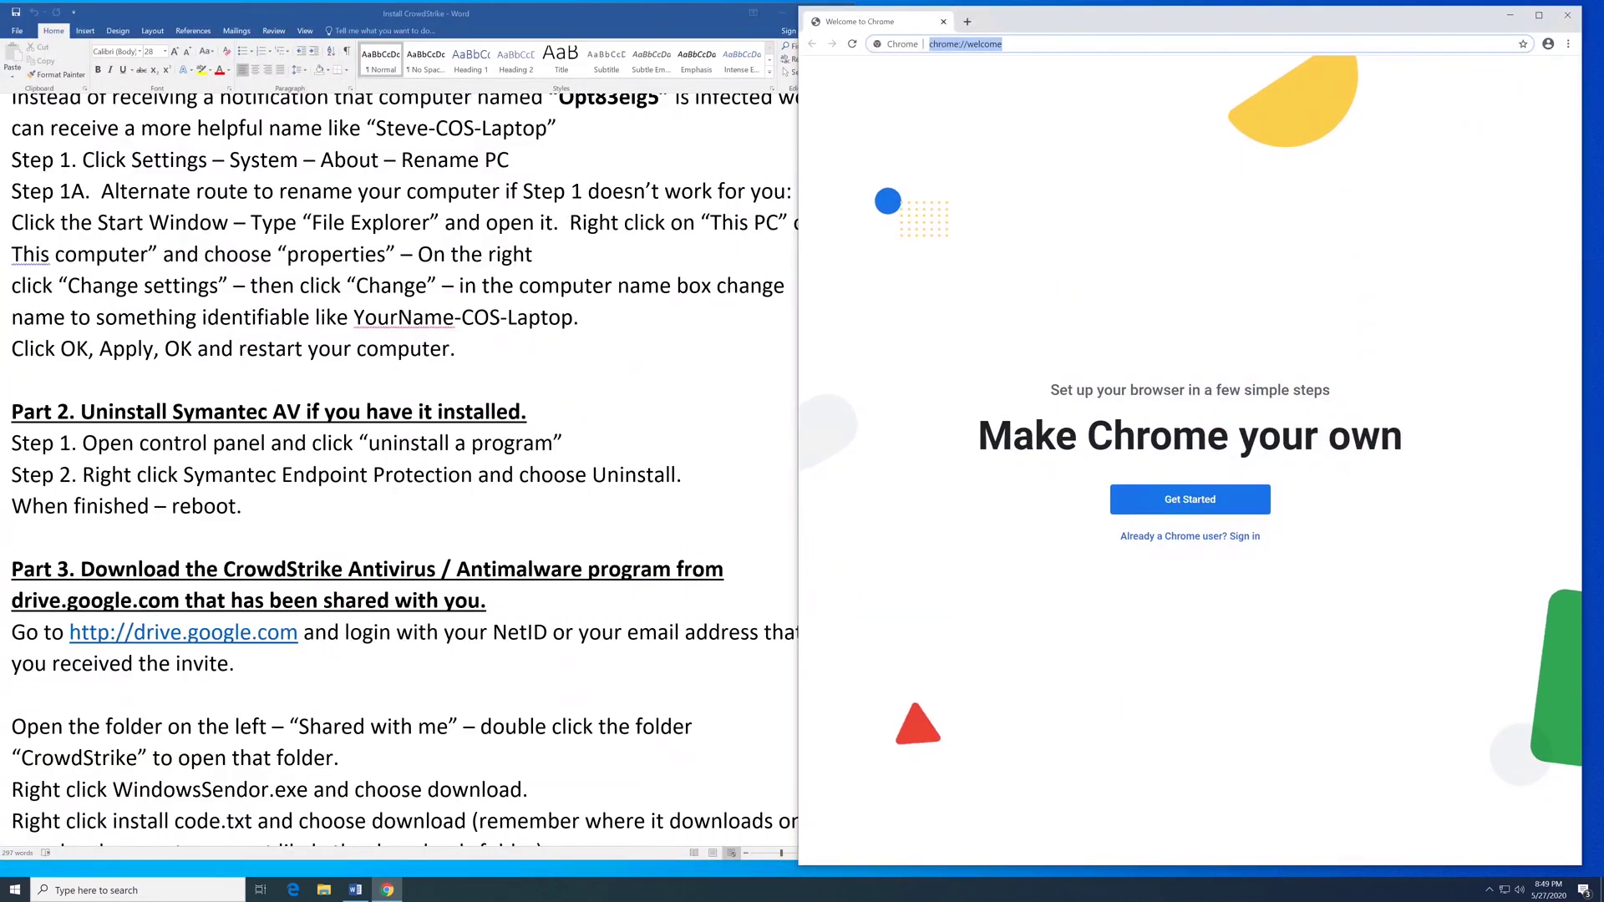
pyautogui.write('drive.google.com')
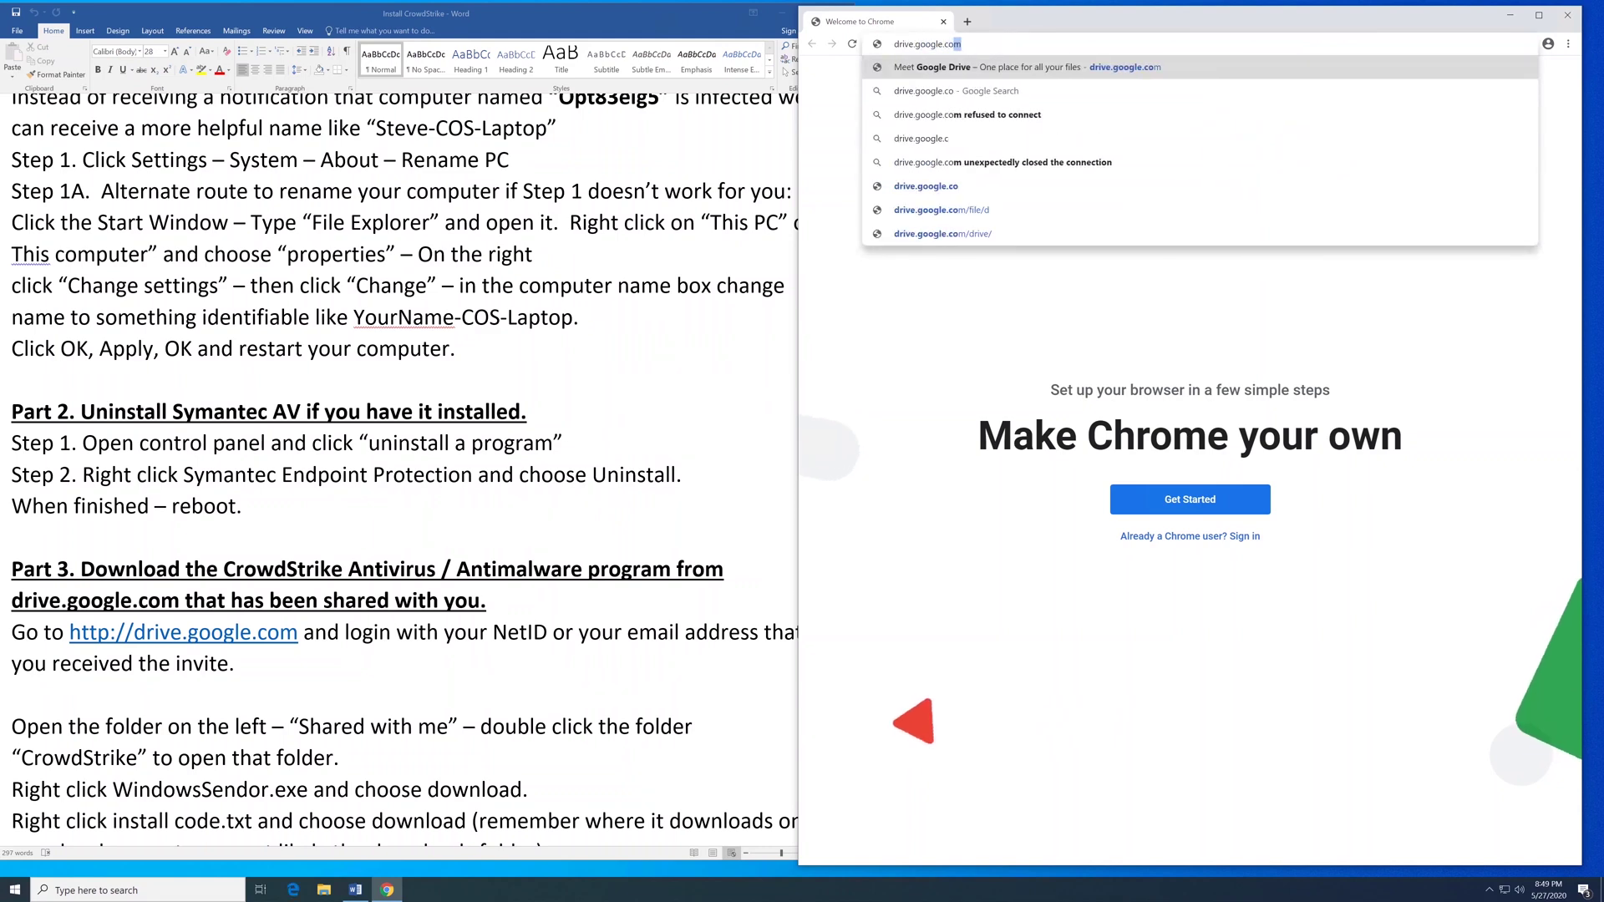
pyautogui.press('Return')
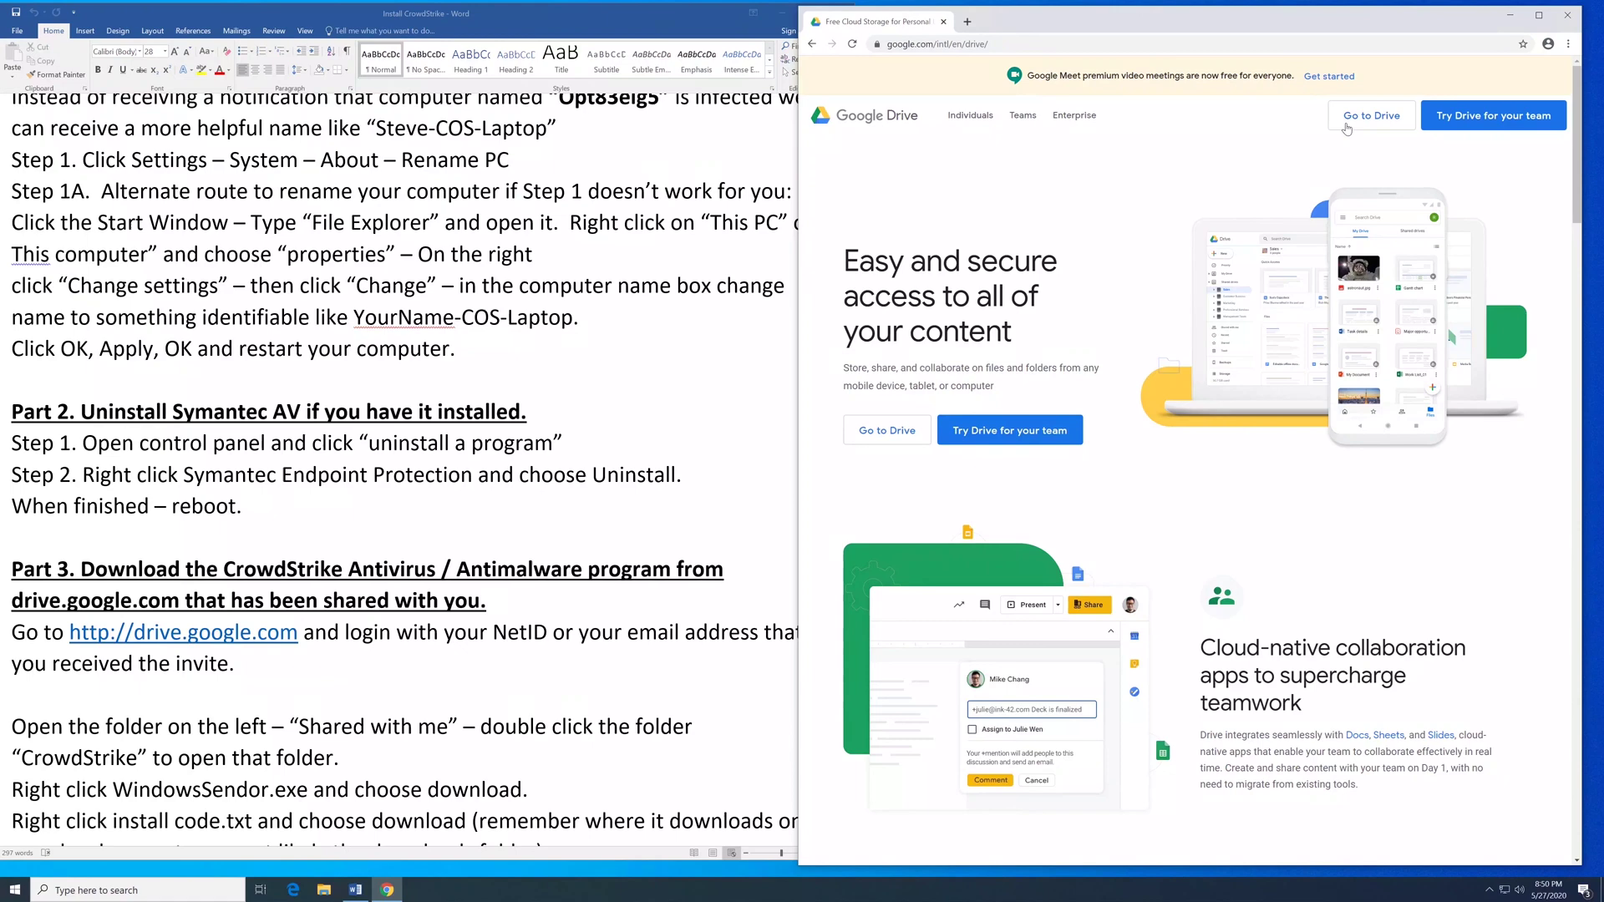
pyautogui.click(1360, 123)
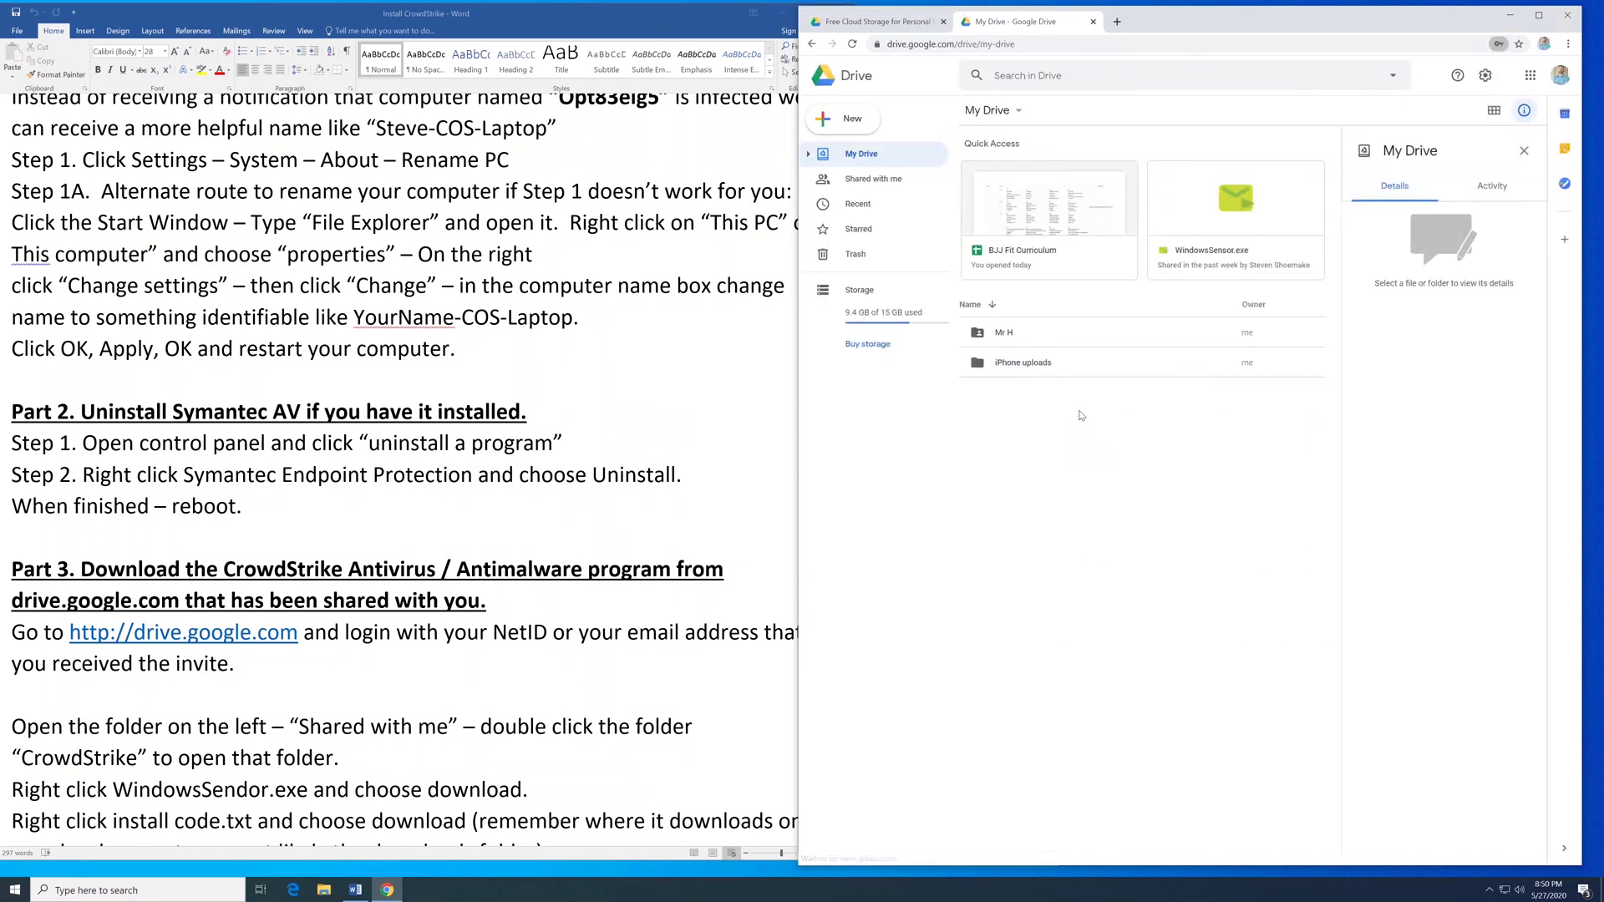
# Open the shared CrowdStrike folder and download install code.txt and WindowsSensor.exe.
pyautogui.click(868, 183)
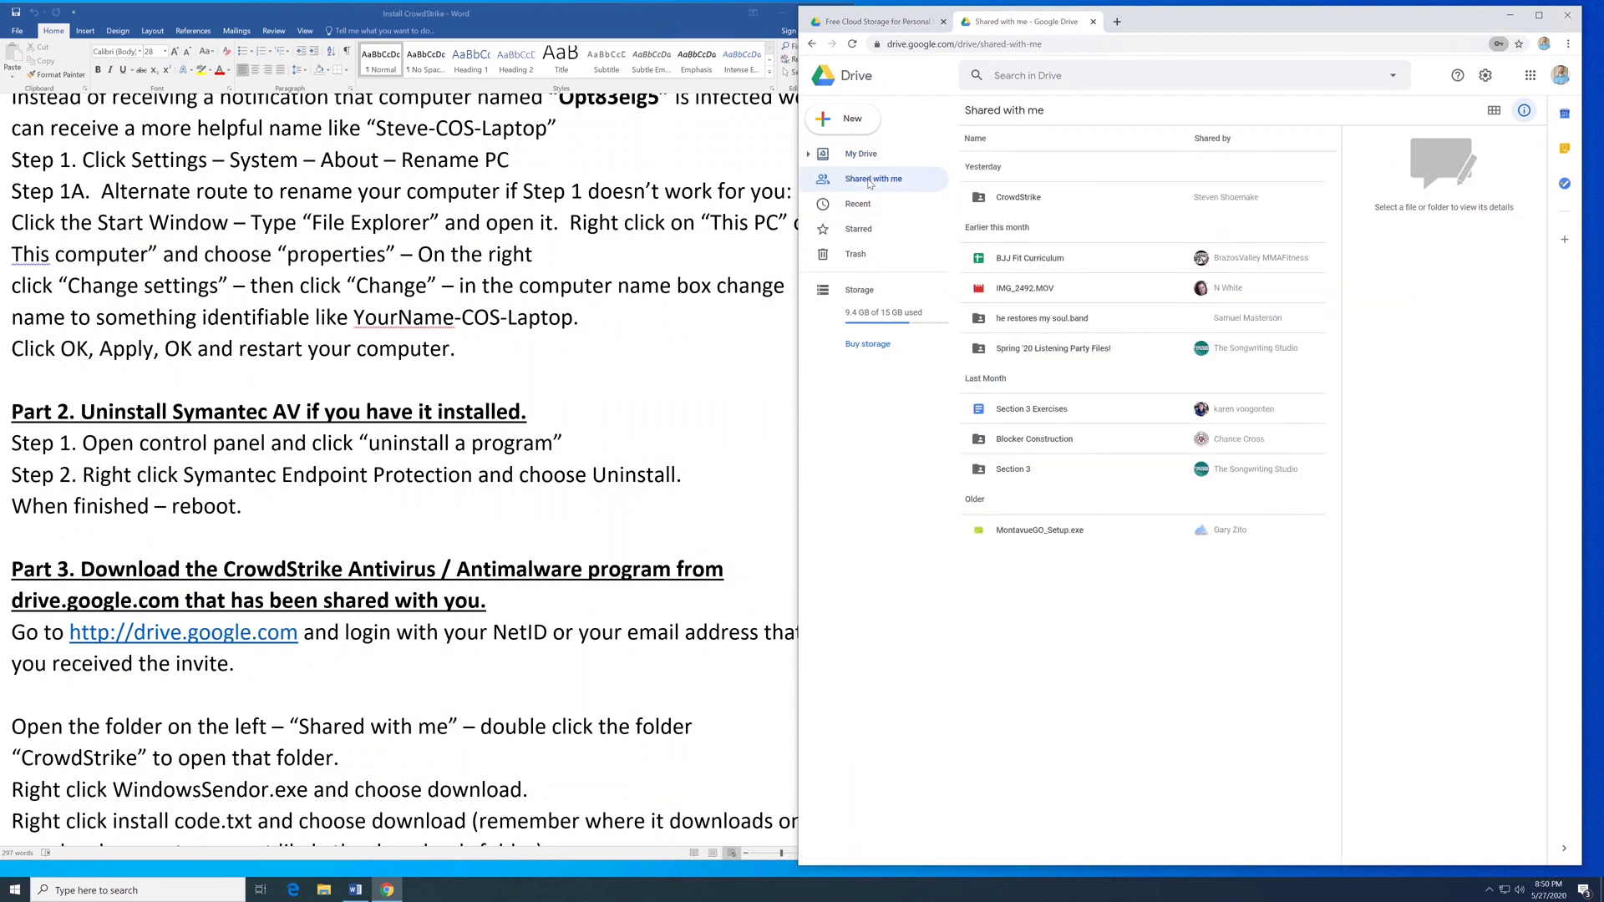
pyautogui.doubleClick(1025, 199)
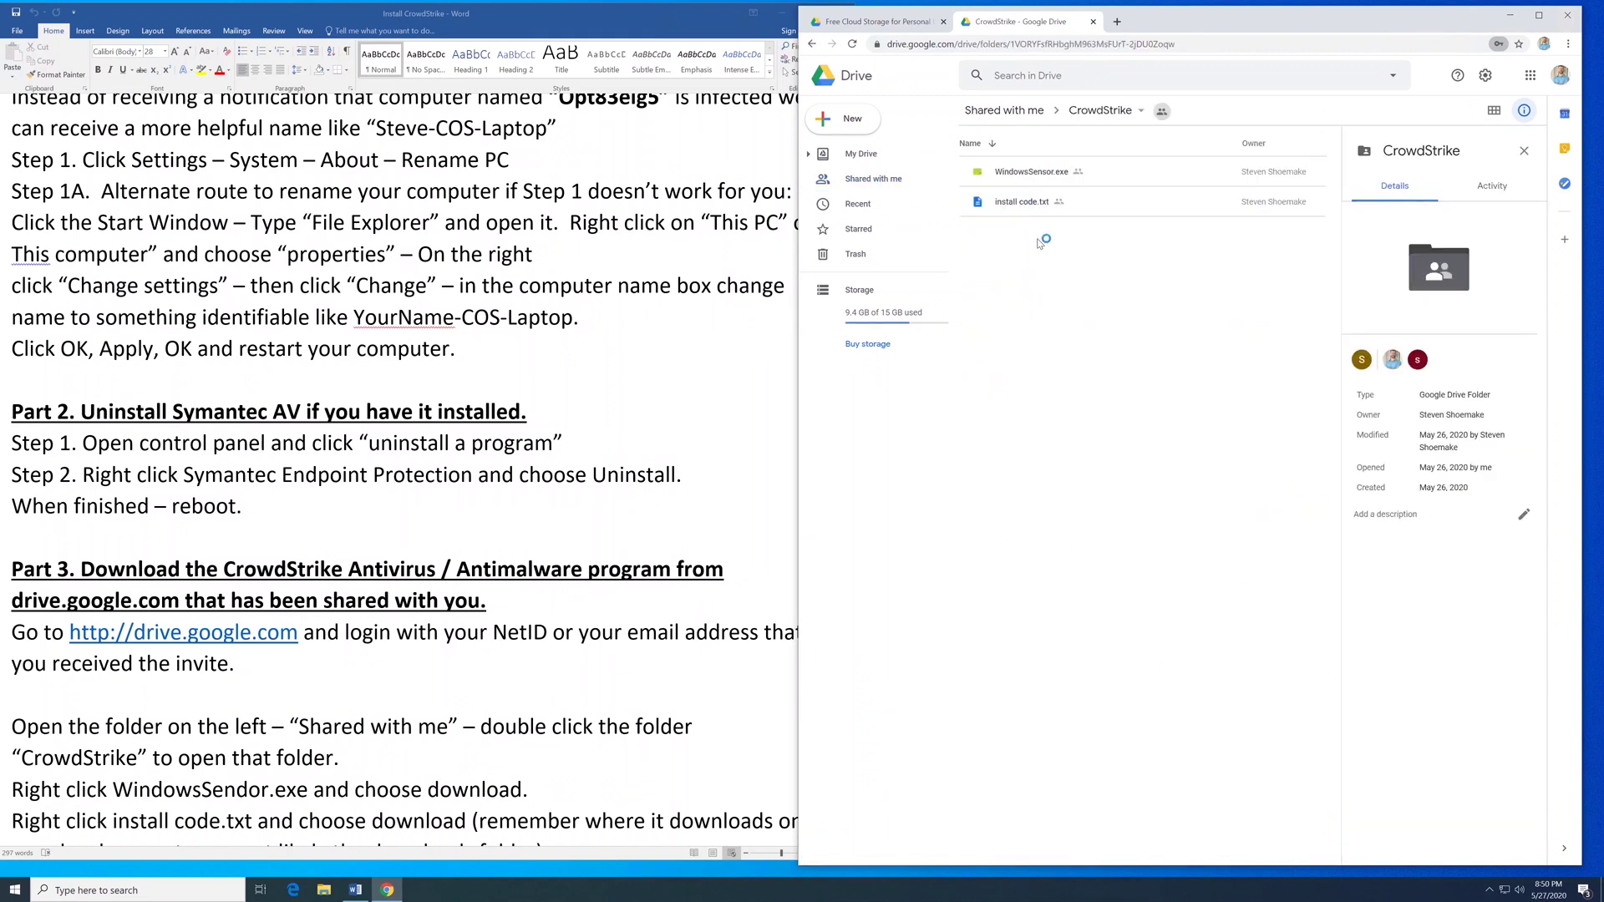
pyautogui.rightClick(1002, 207)
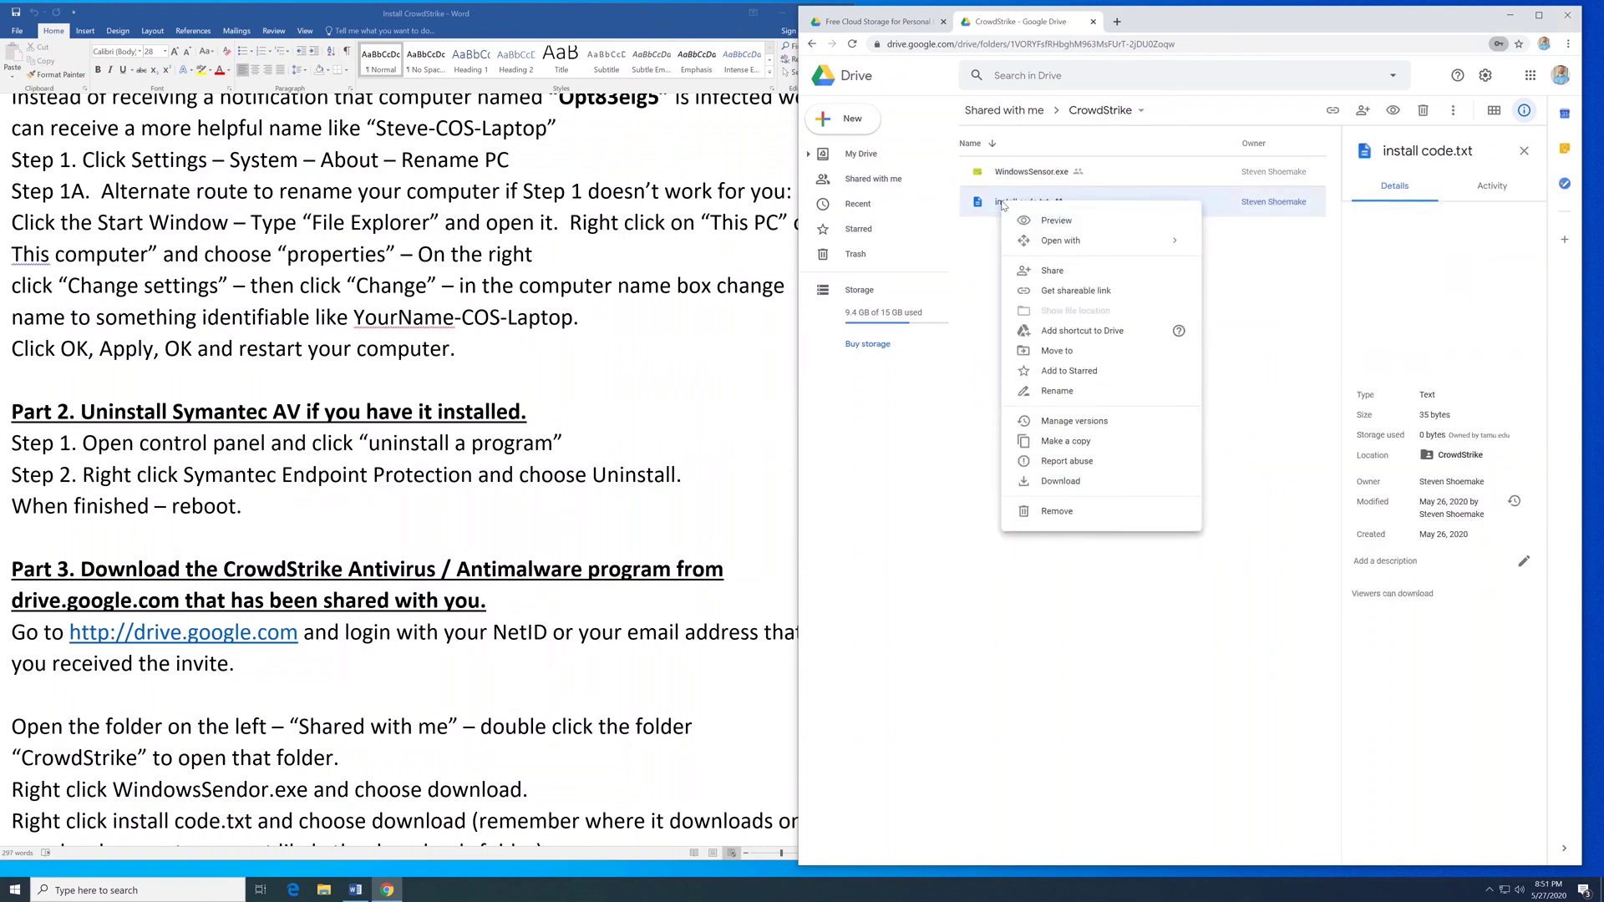
pyautogui.click(1067, 480)
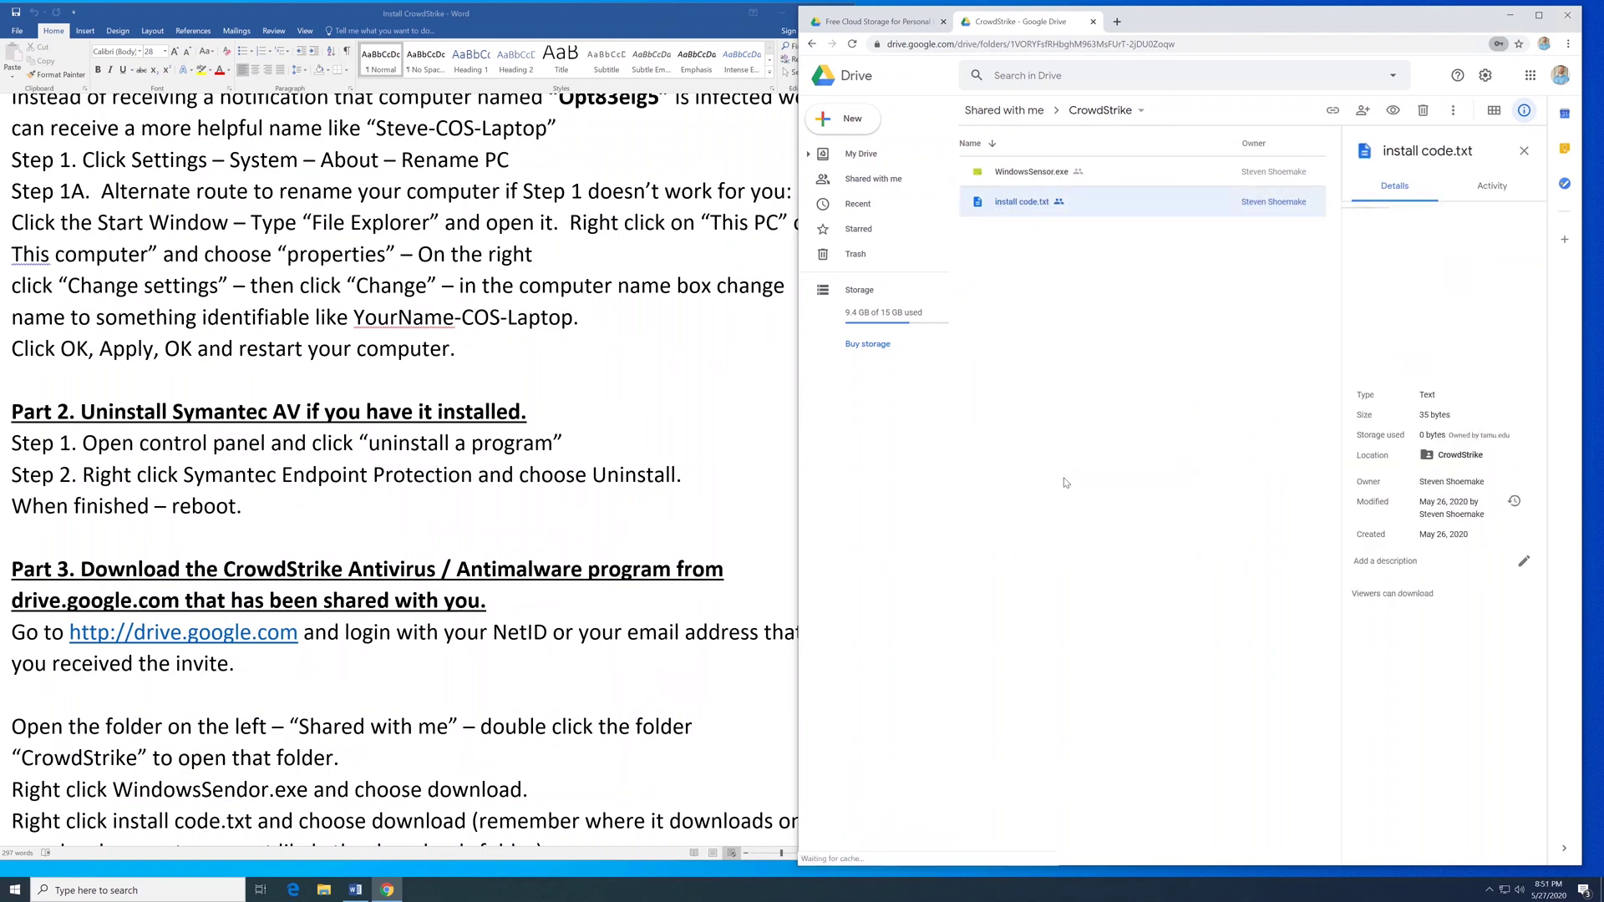
pyautogui.click(1016, 174)
pyautogui.rightClick(1015, 173)
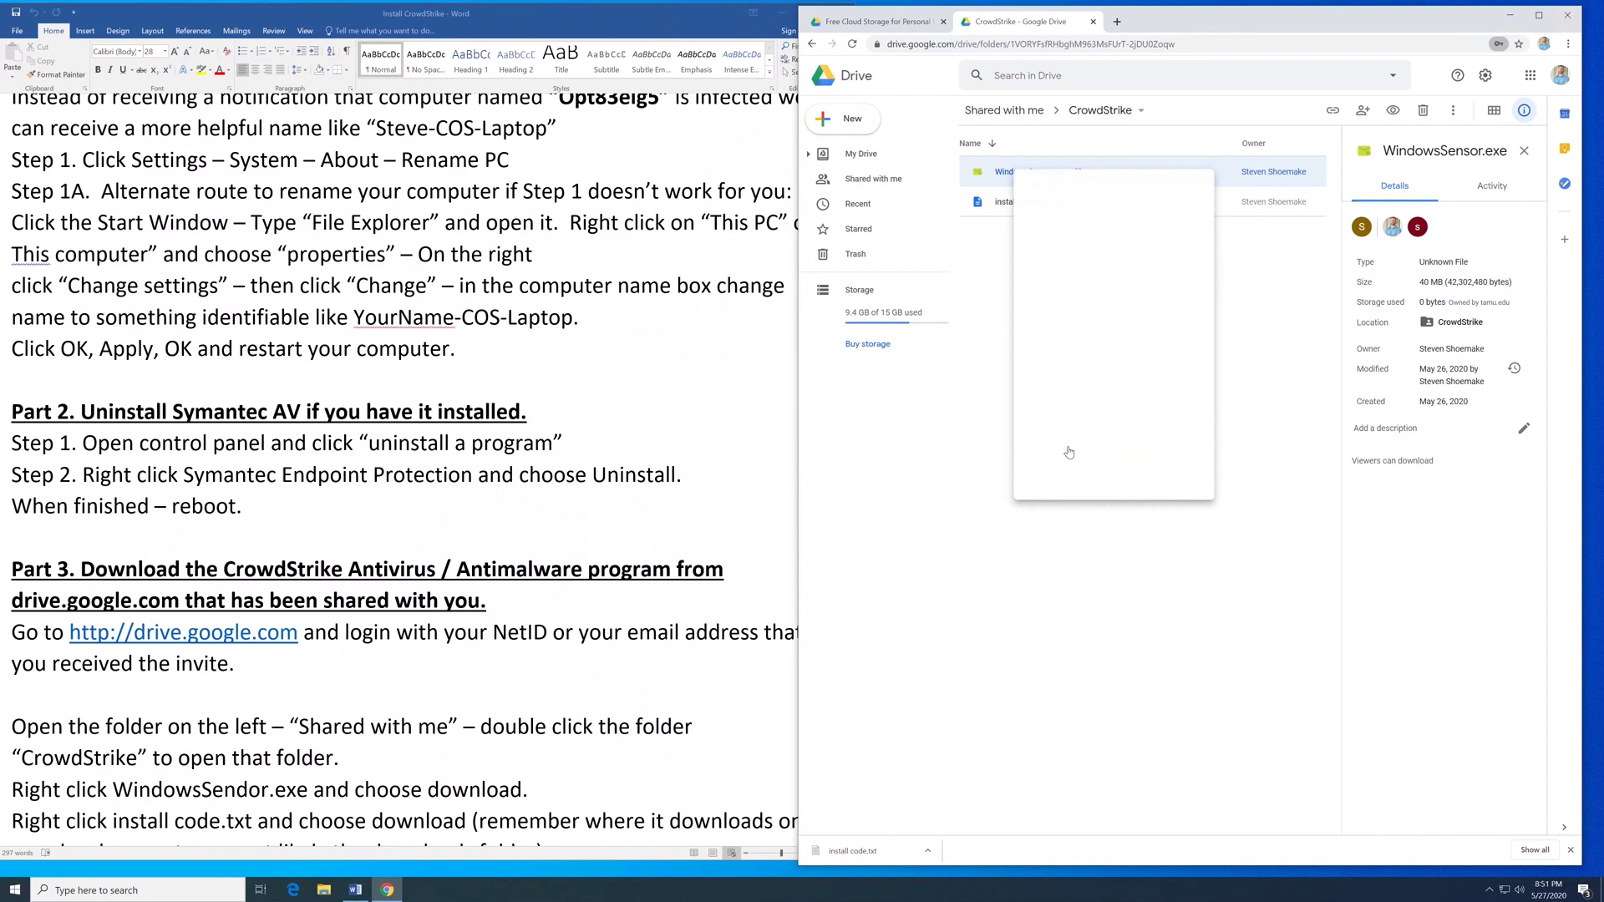
pyautogui.click(1070, 450)
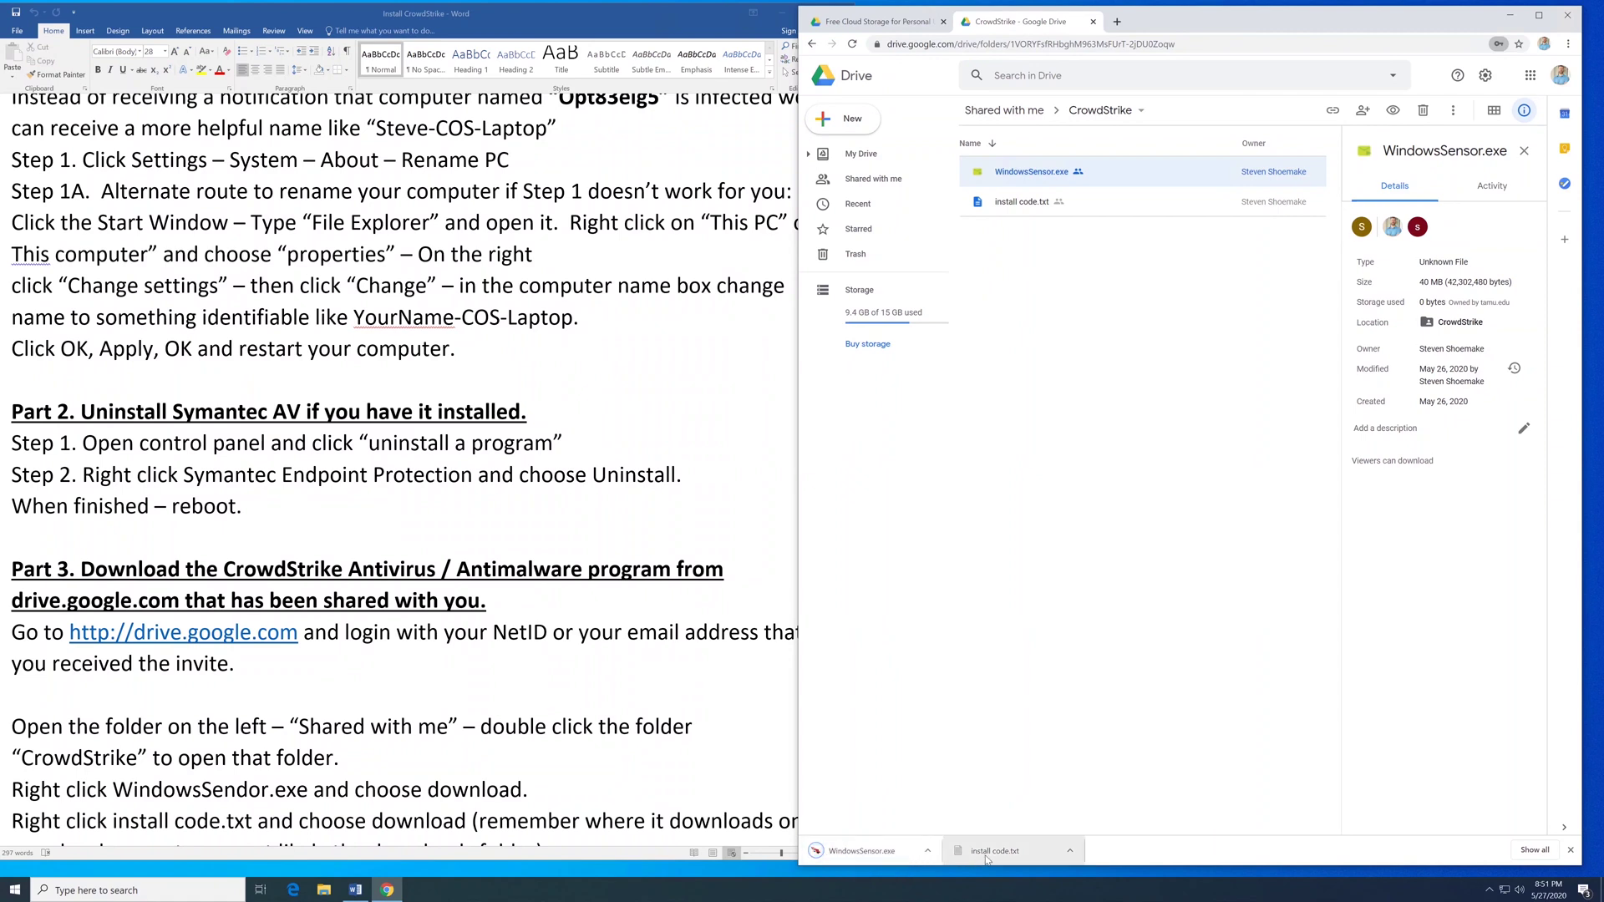
# Launch File Explorer from a 'file' search and show the Downloads folder.
pyautogui.click(15, 892)
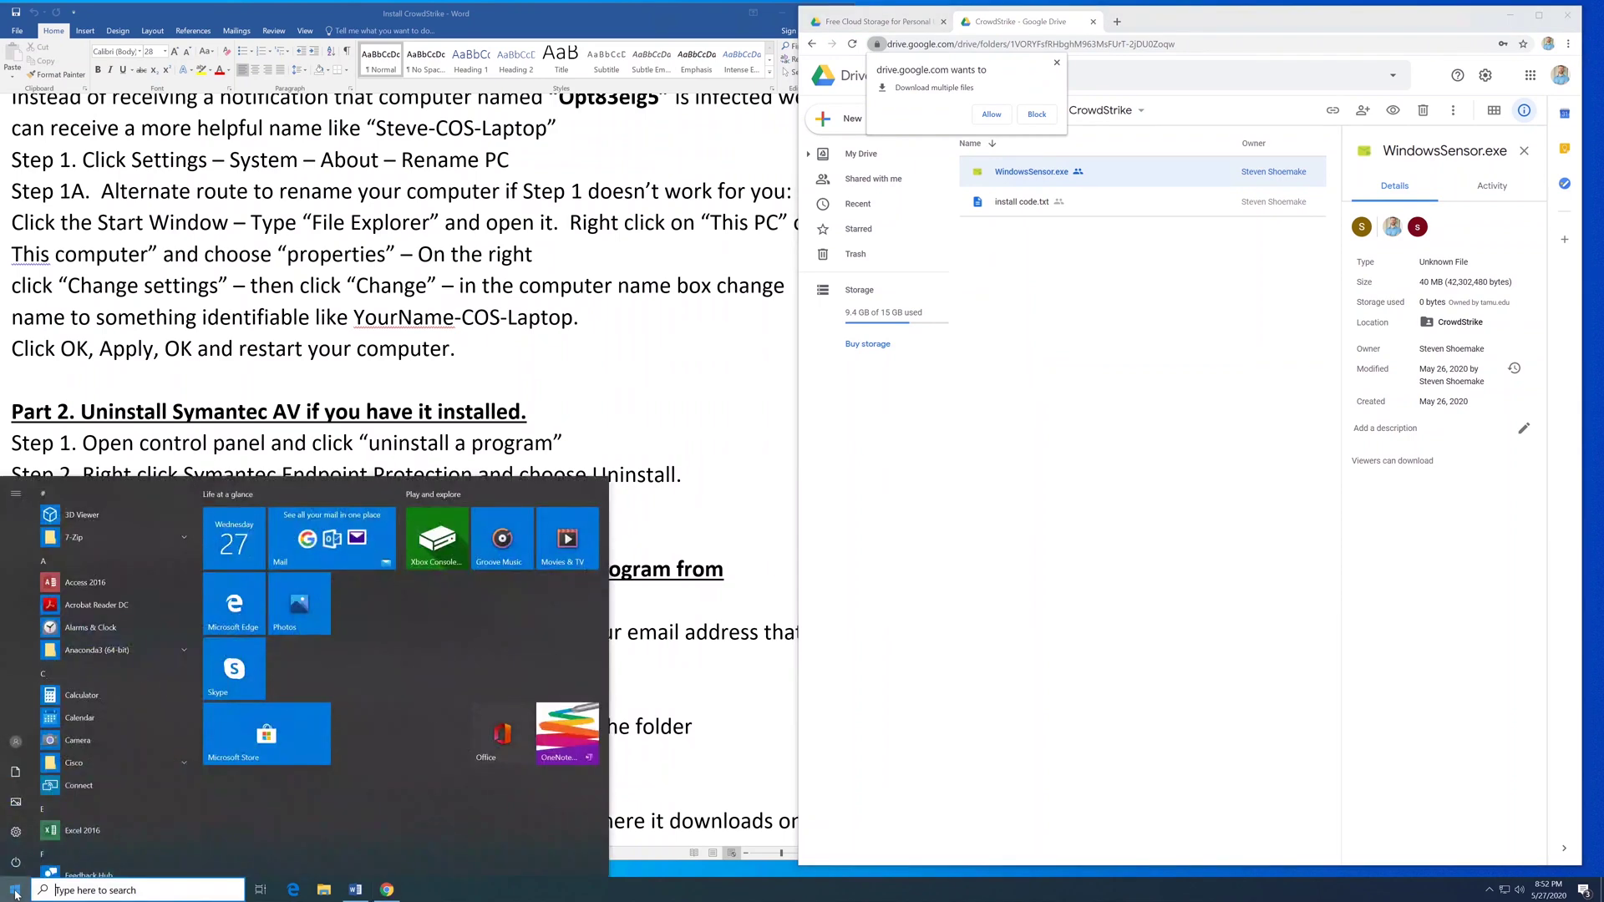
pyautogui.write('file')
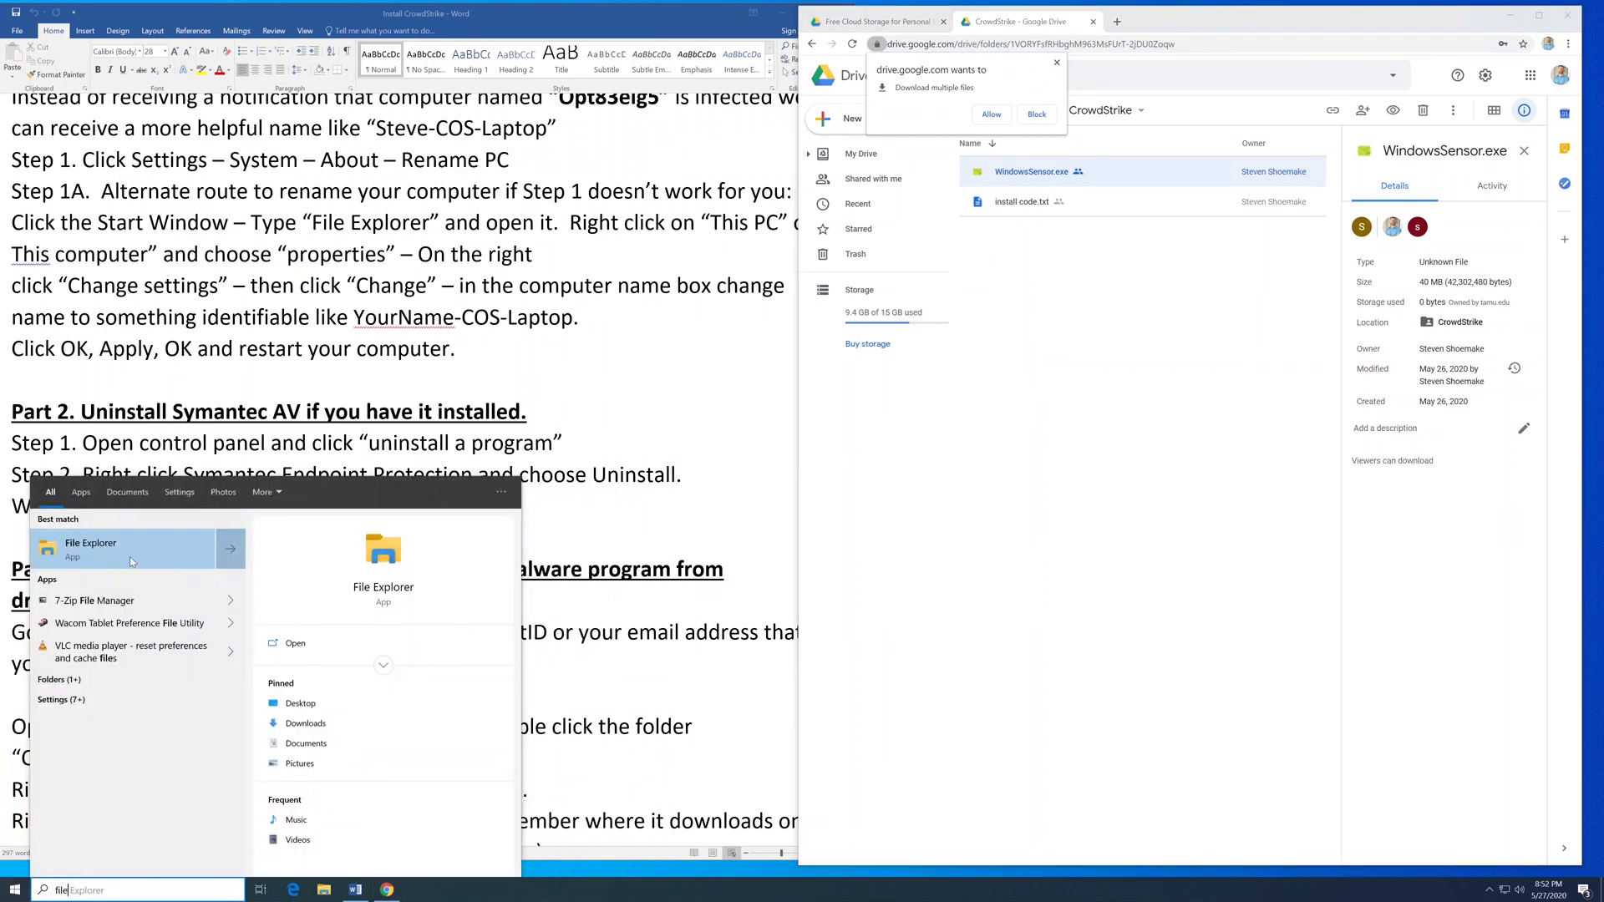
pyautogui.click(131, 558)
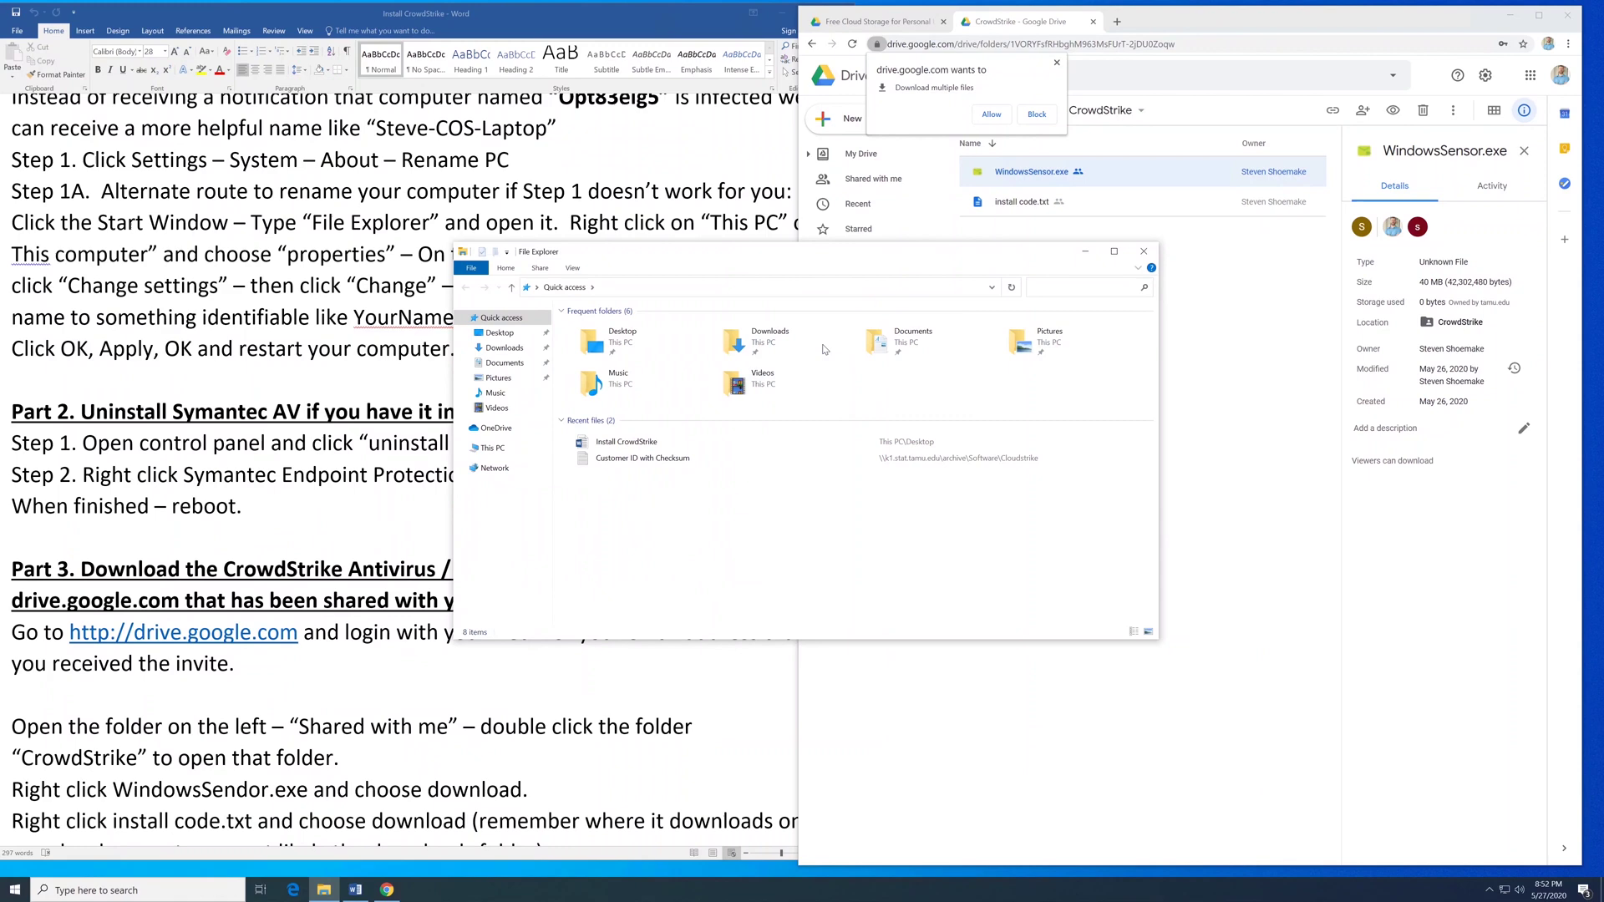
pyautogui.moveTo(823, 257); pyautogui.dragTo(1186, 143)
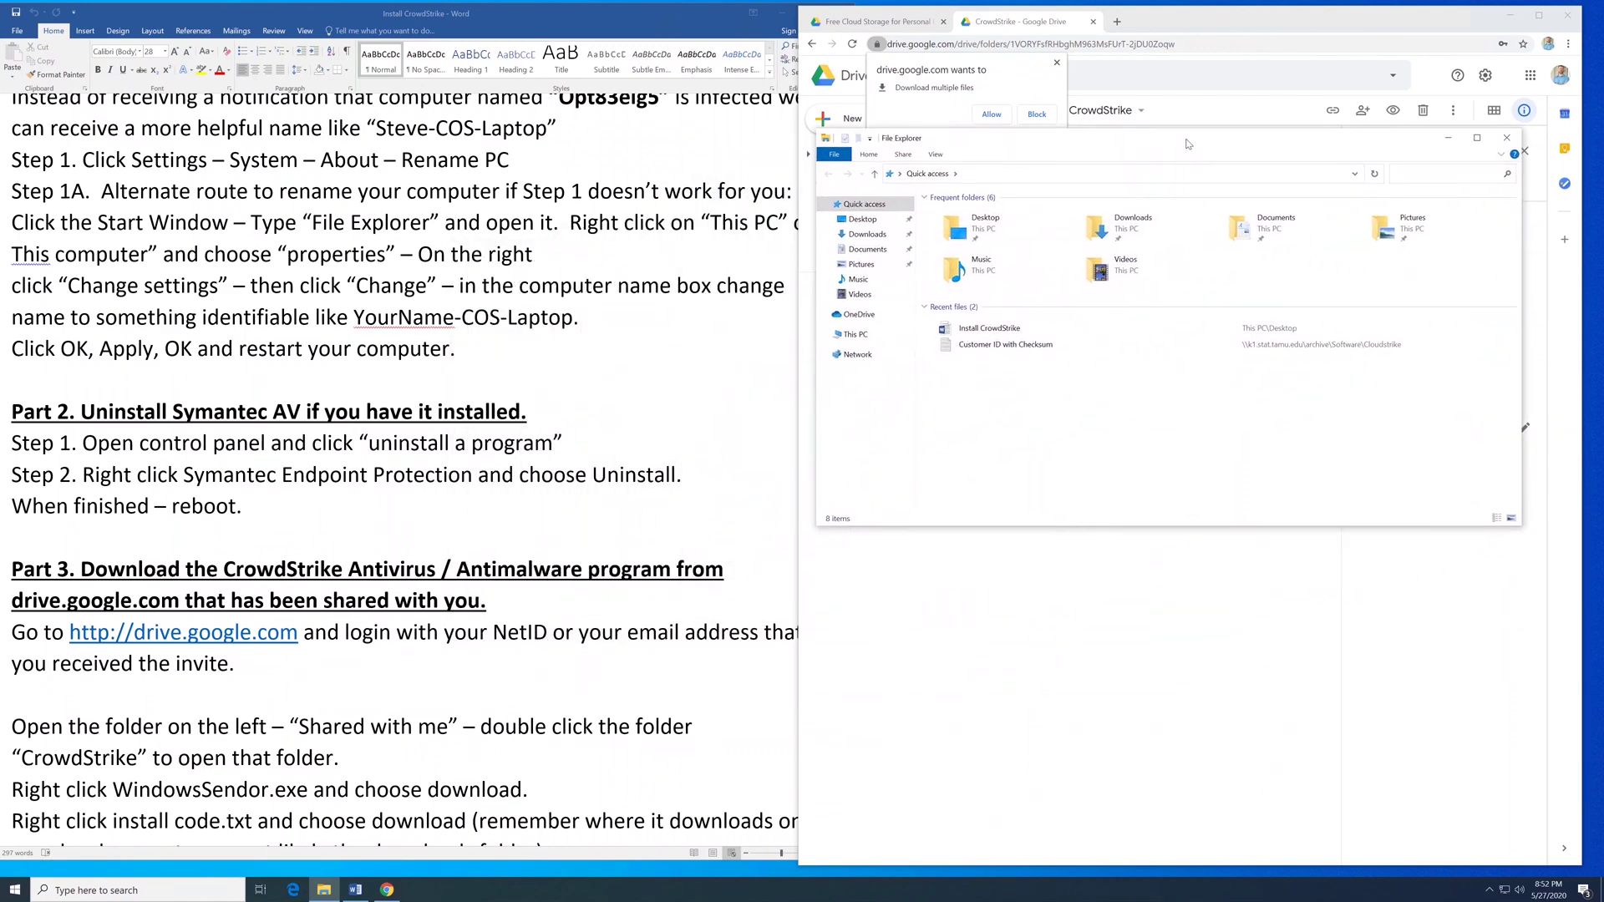
pyautogui.click(875, 240)
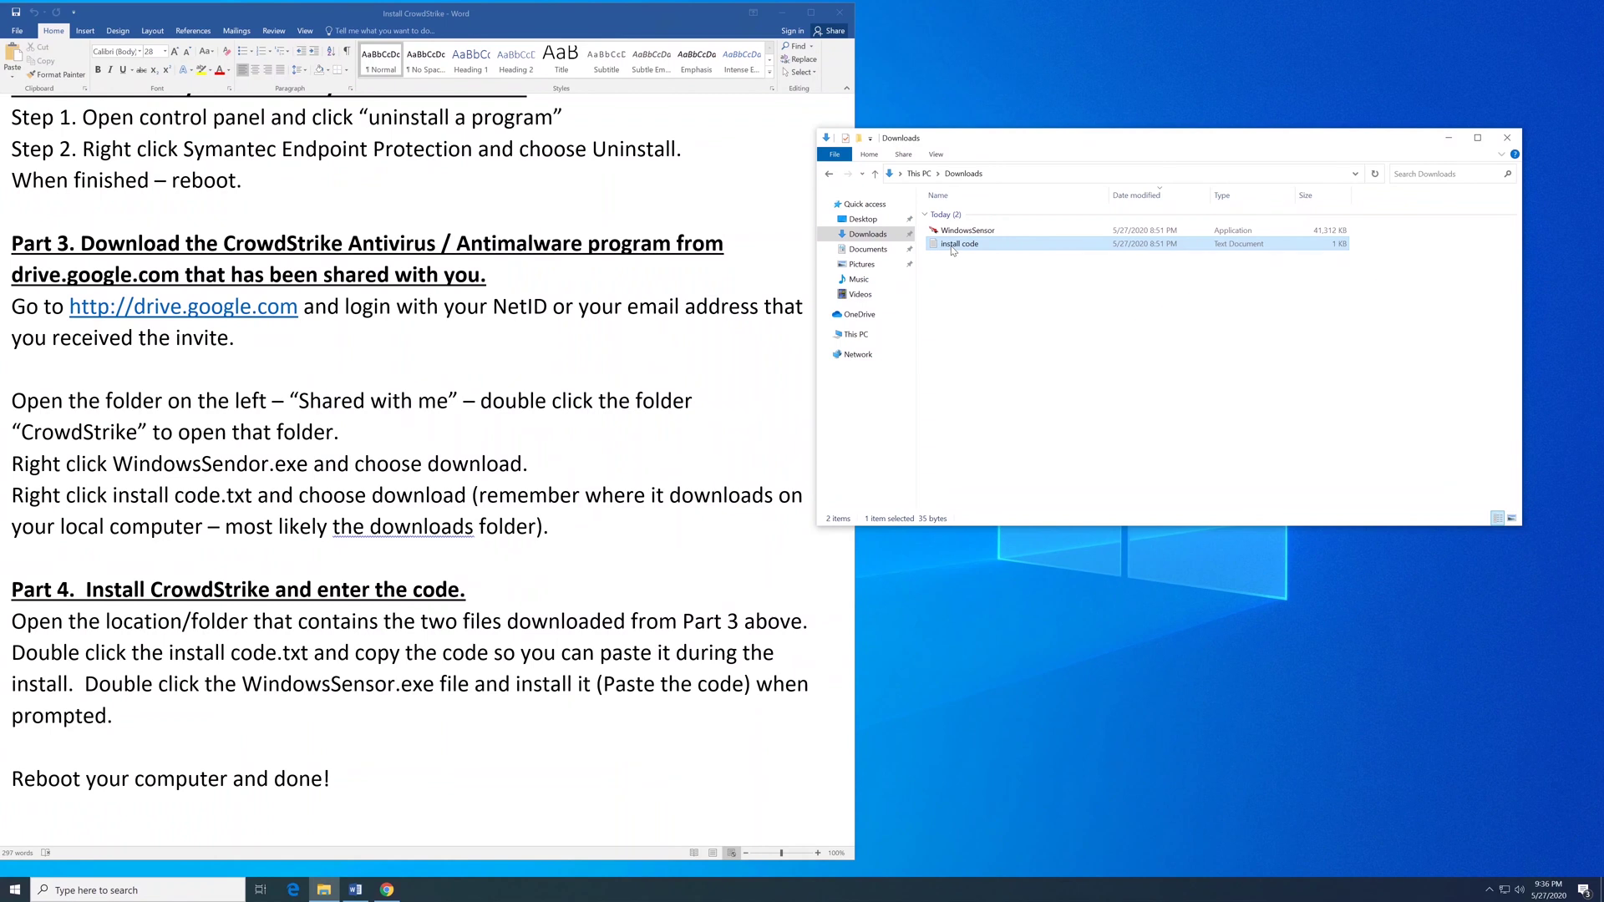
# Copy the customer ID line from install code.txt, then close Notepad without saving.
pyautogui.doubleClick(952, 244)
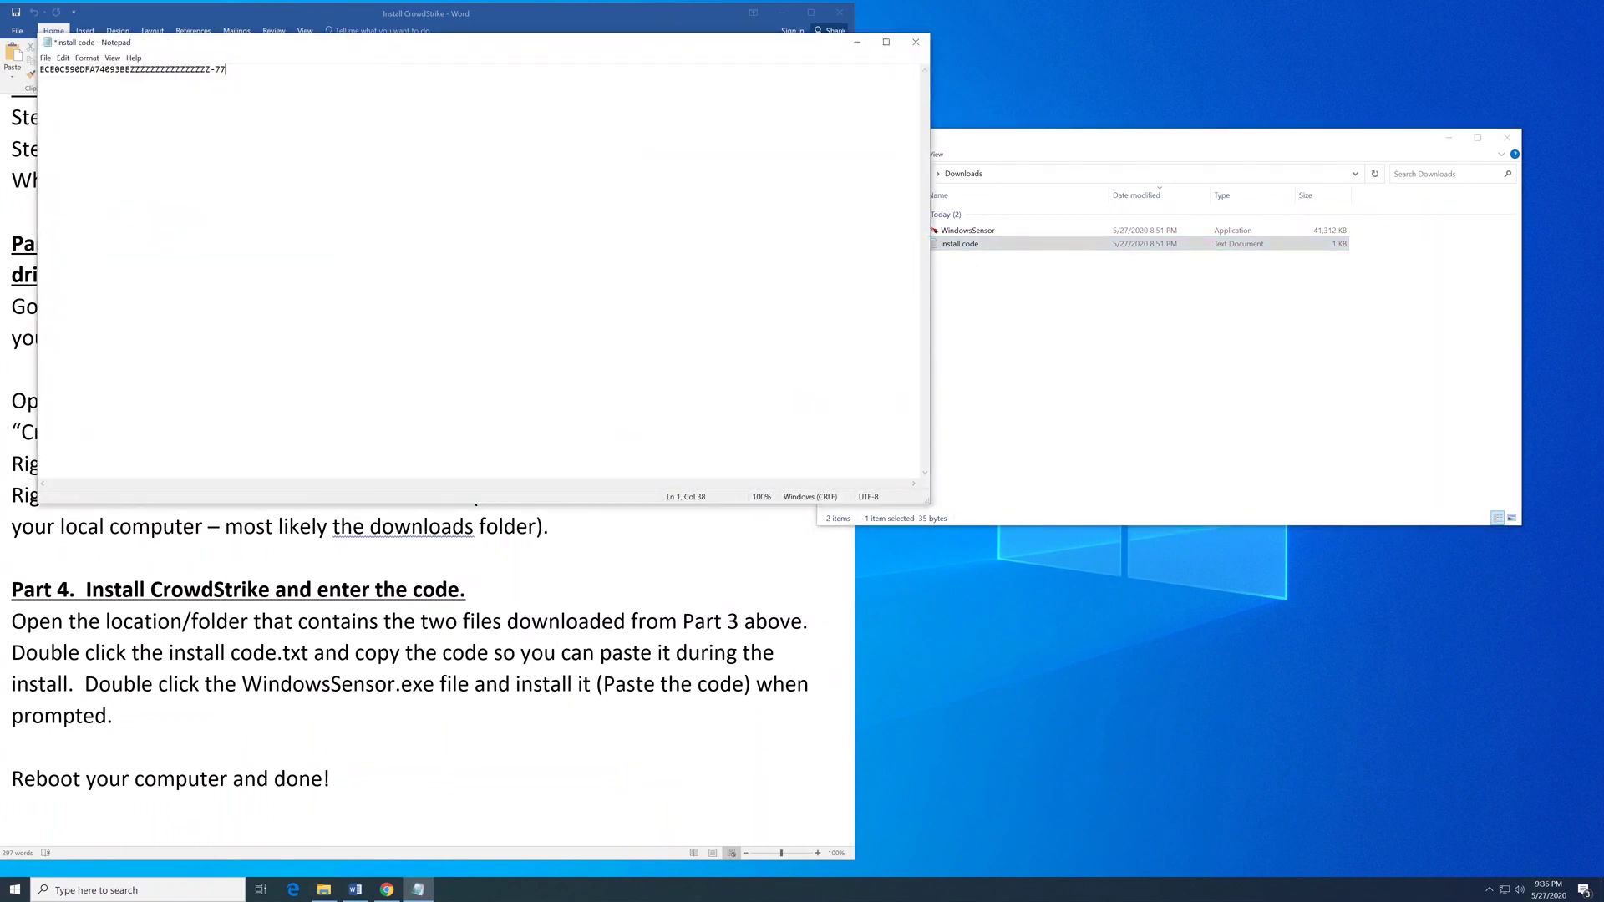
pyautogui.moveTo(225, 70); pyautogui.dragTo(39, 69)
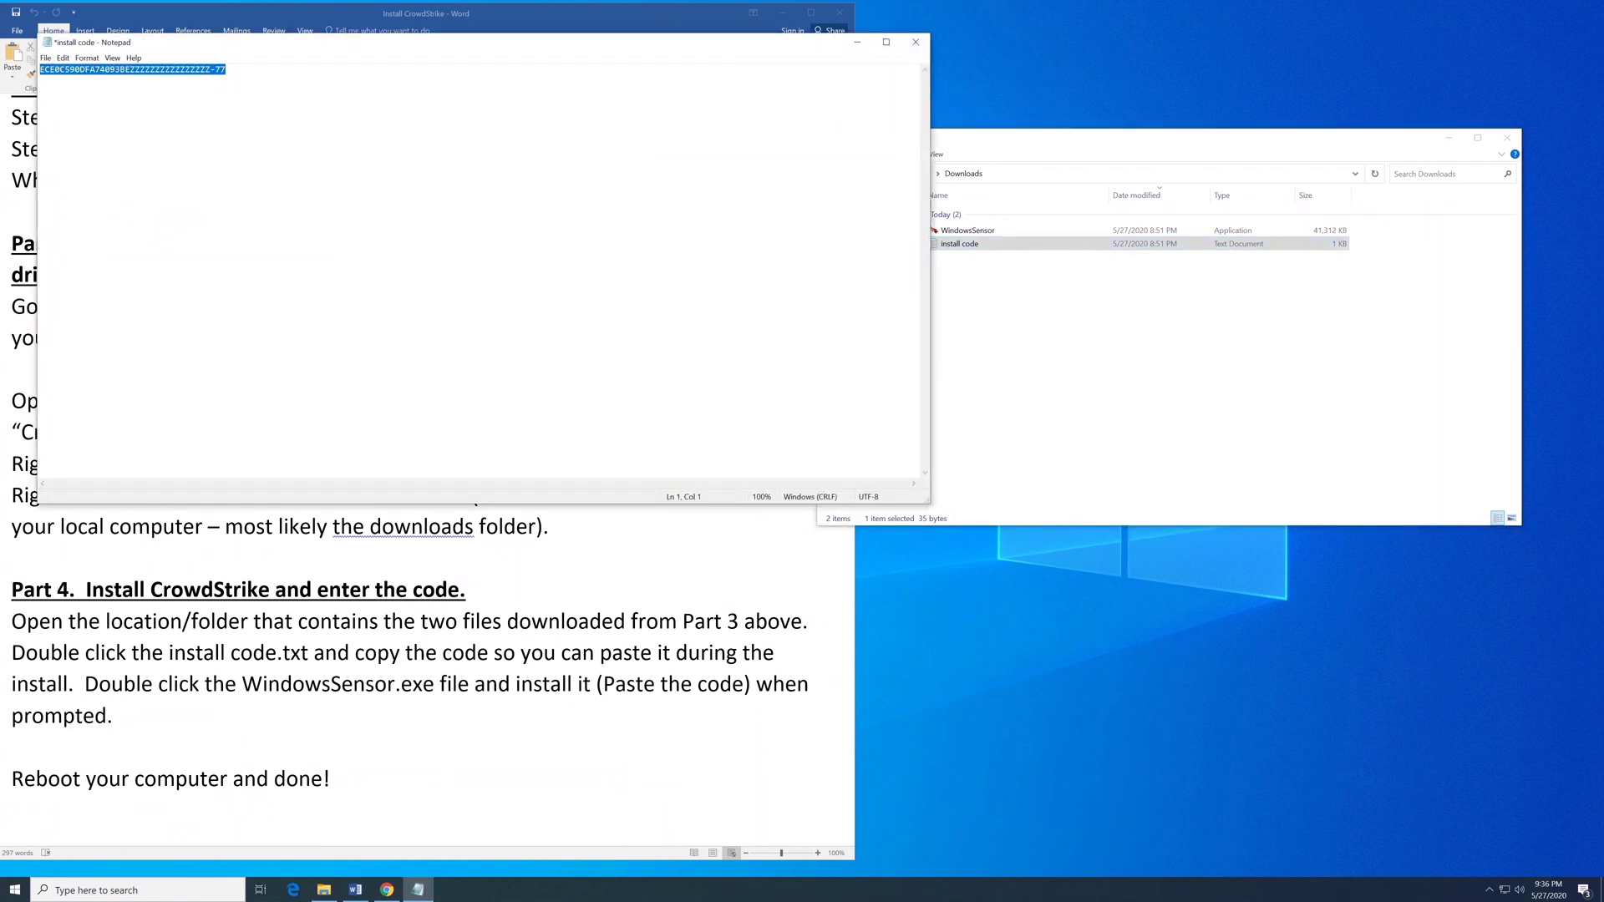
pyautogui.rightClick(83, 72)
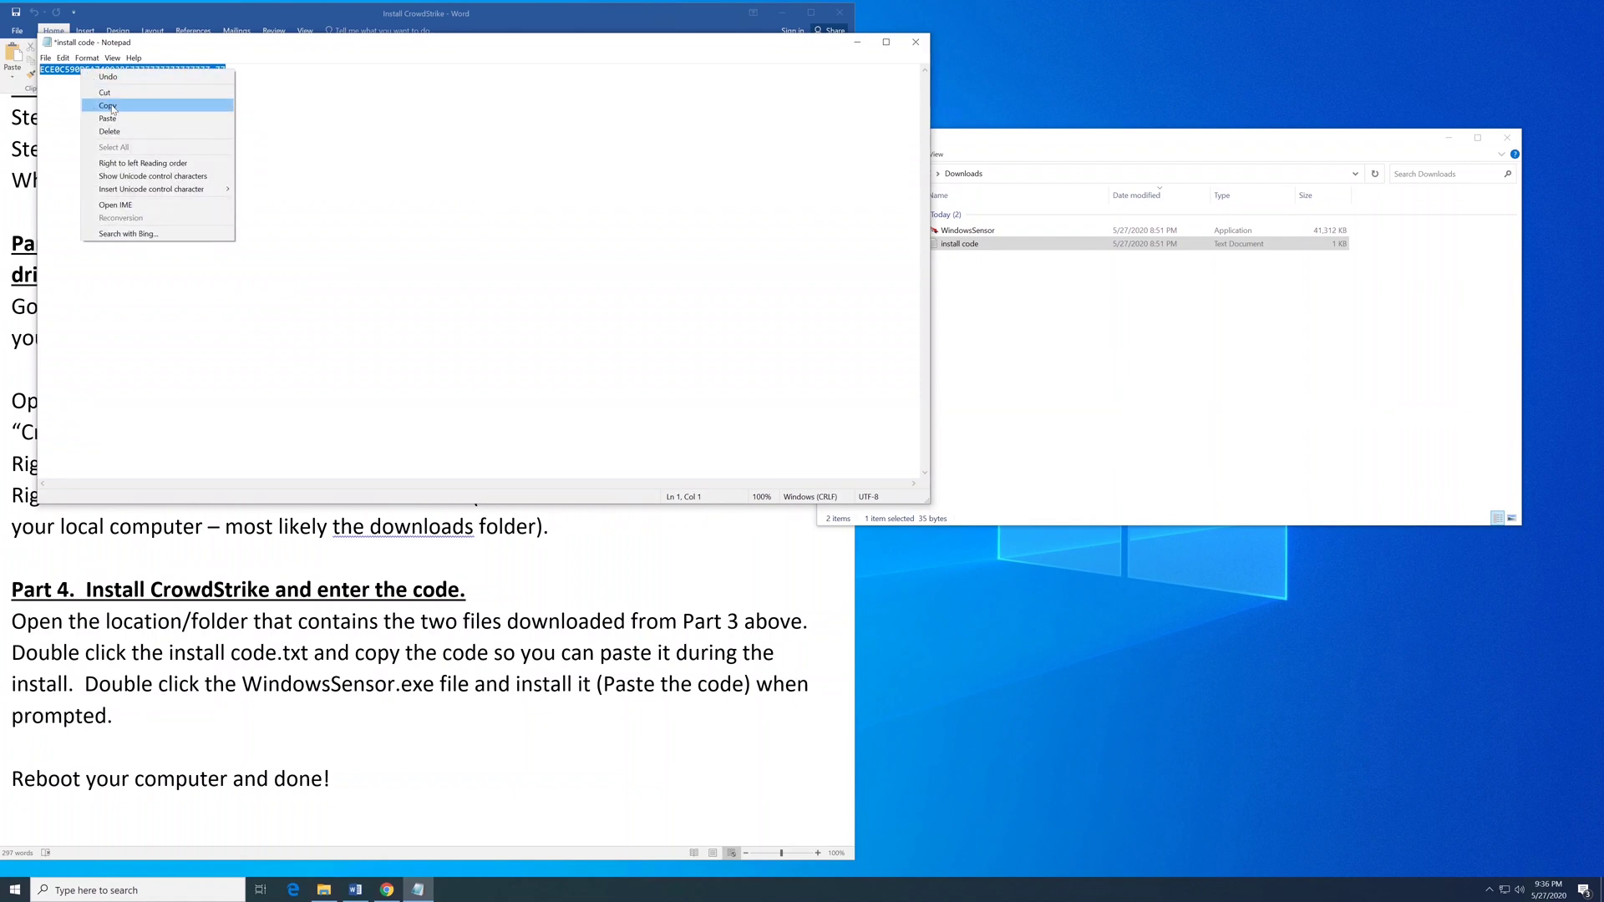
pyautogui.click(109, 106)
pyautogui.click(501, 83)
pyautogui.click(915, 41)
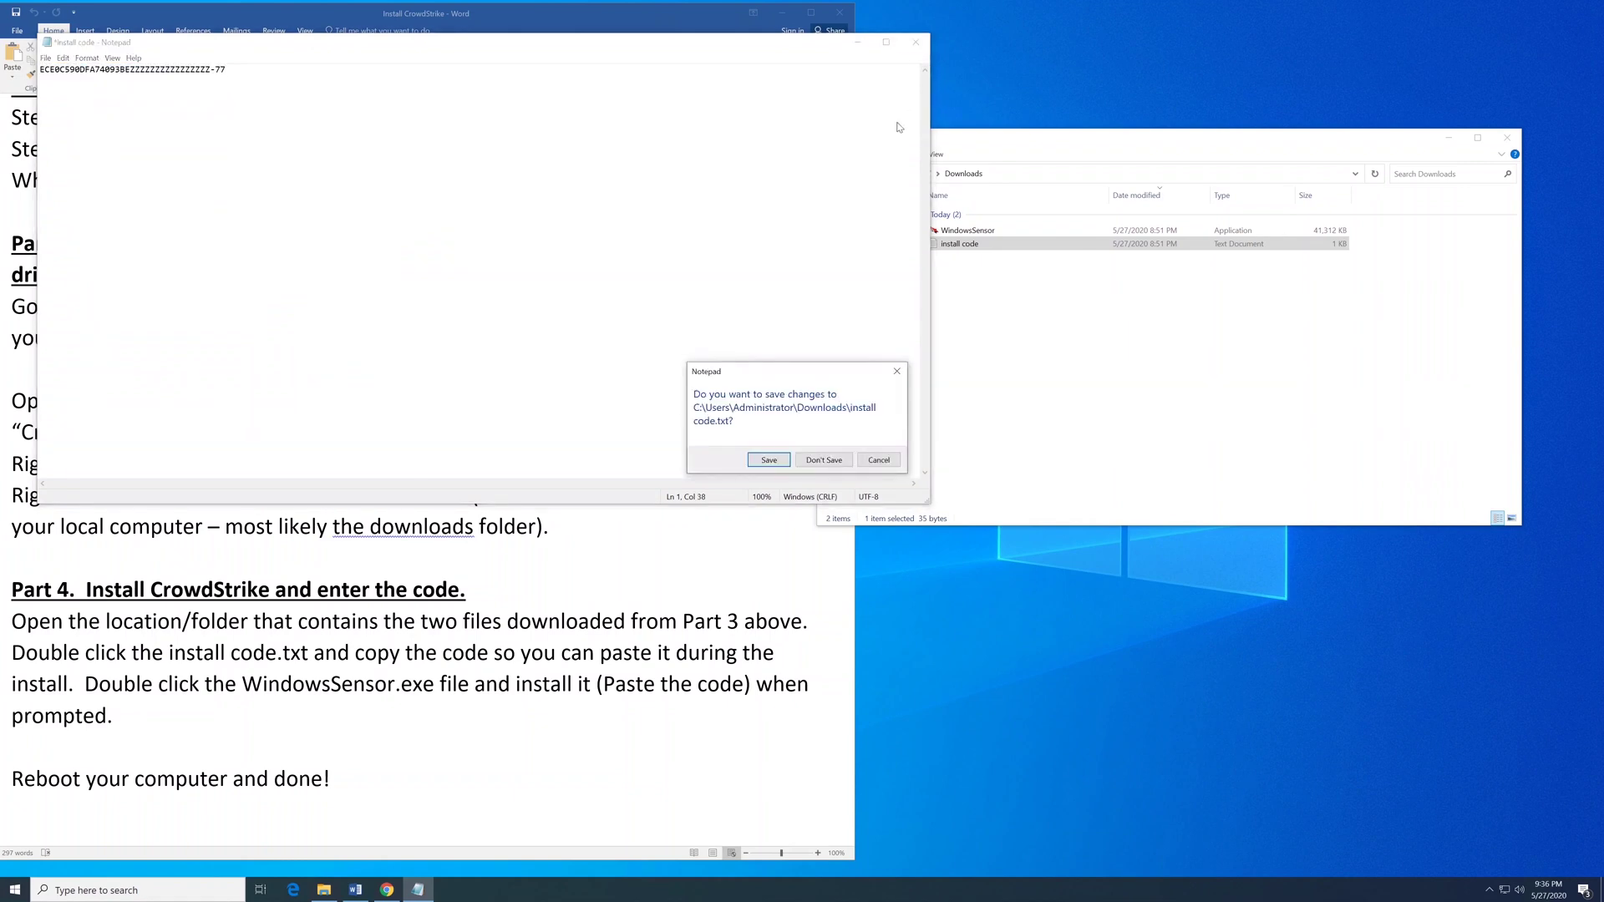
pyautogui.click(827, 460)
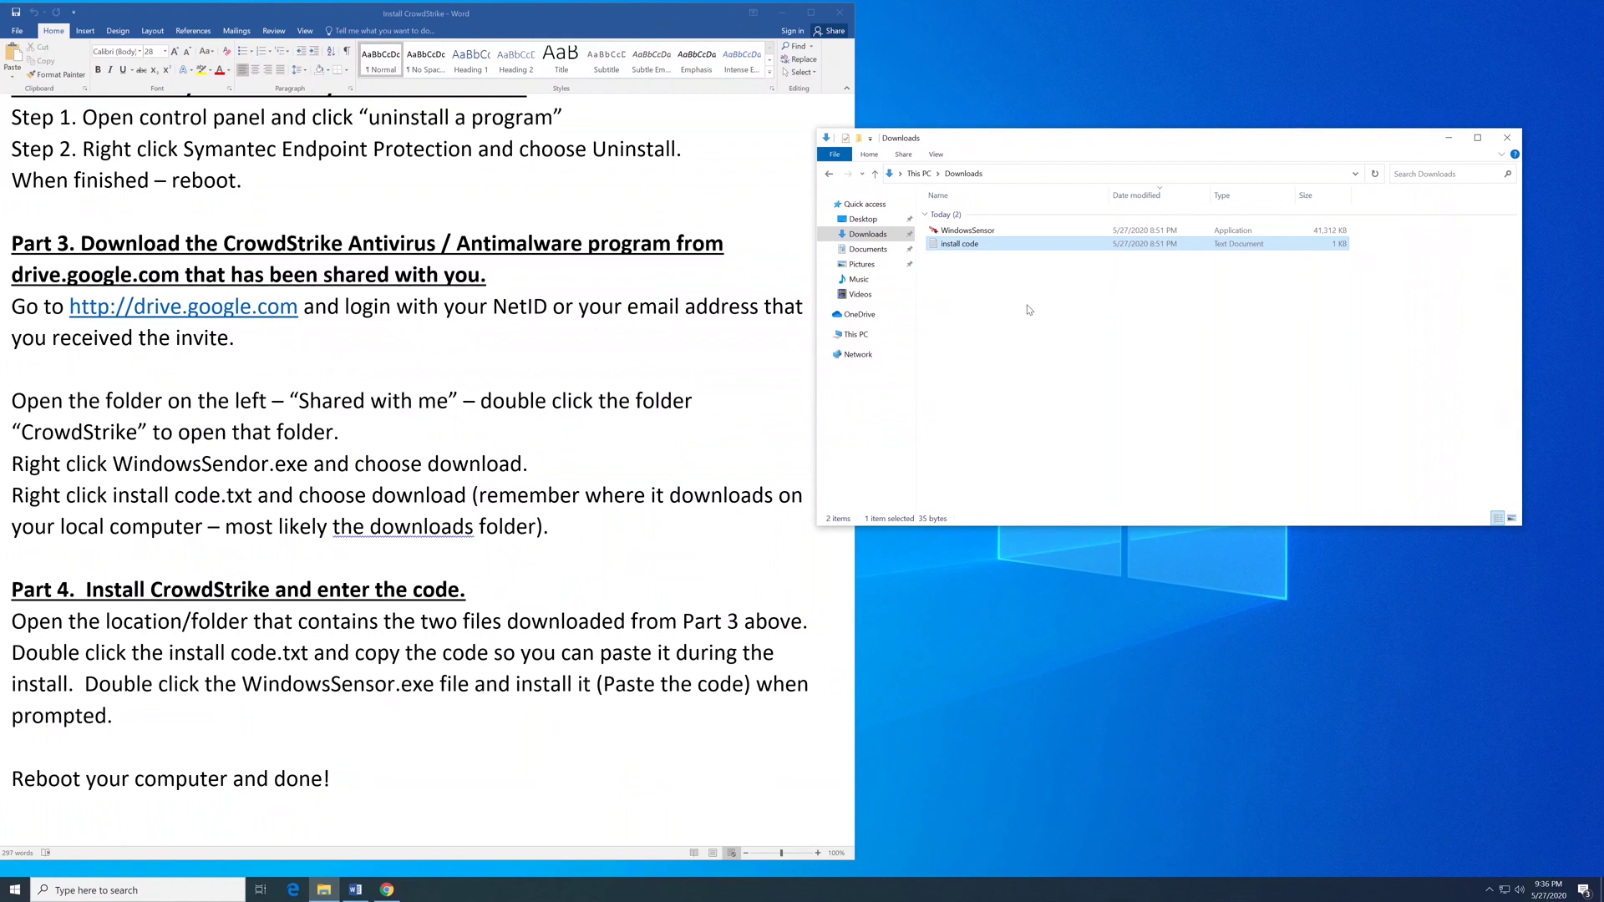
# Run WindowsSensor, accept the licence, paste the Customer ID, install, and close setup.
pyautogui.doubleClick(965, 234)
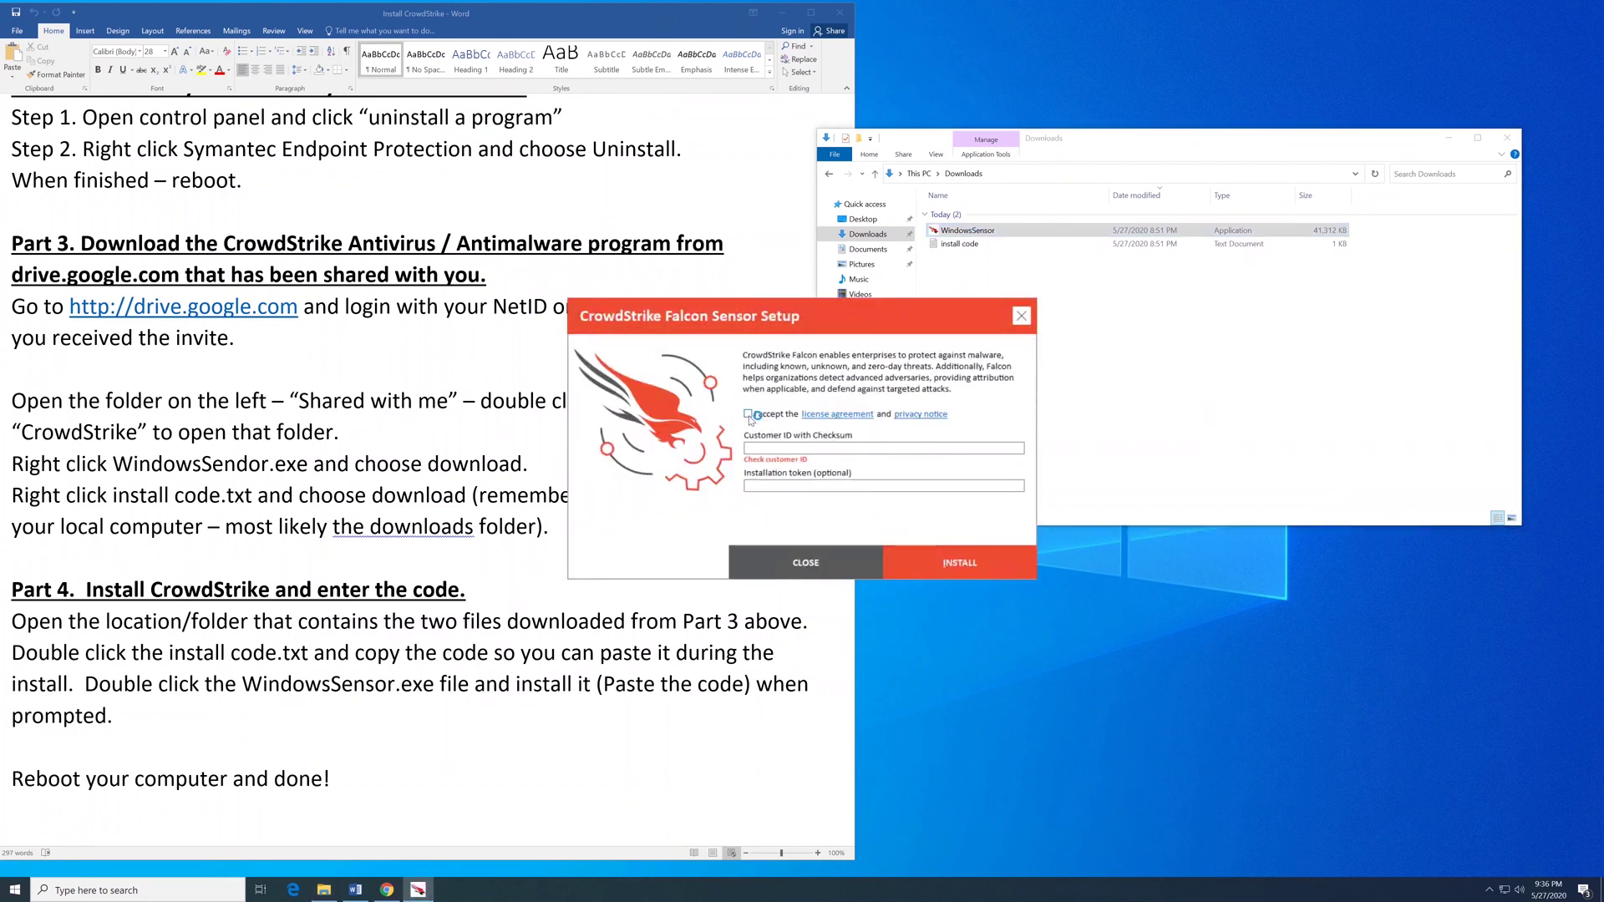
pyautogui.click(748, 414)
pyautogui.click(781, 448)
pyautogui.hotkey('ctrl', 'v')
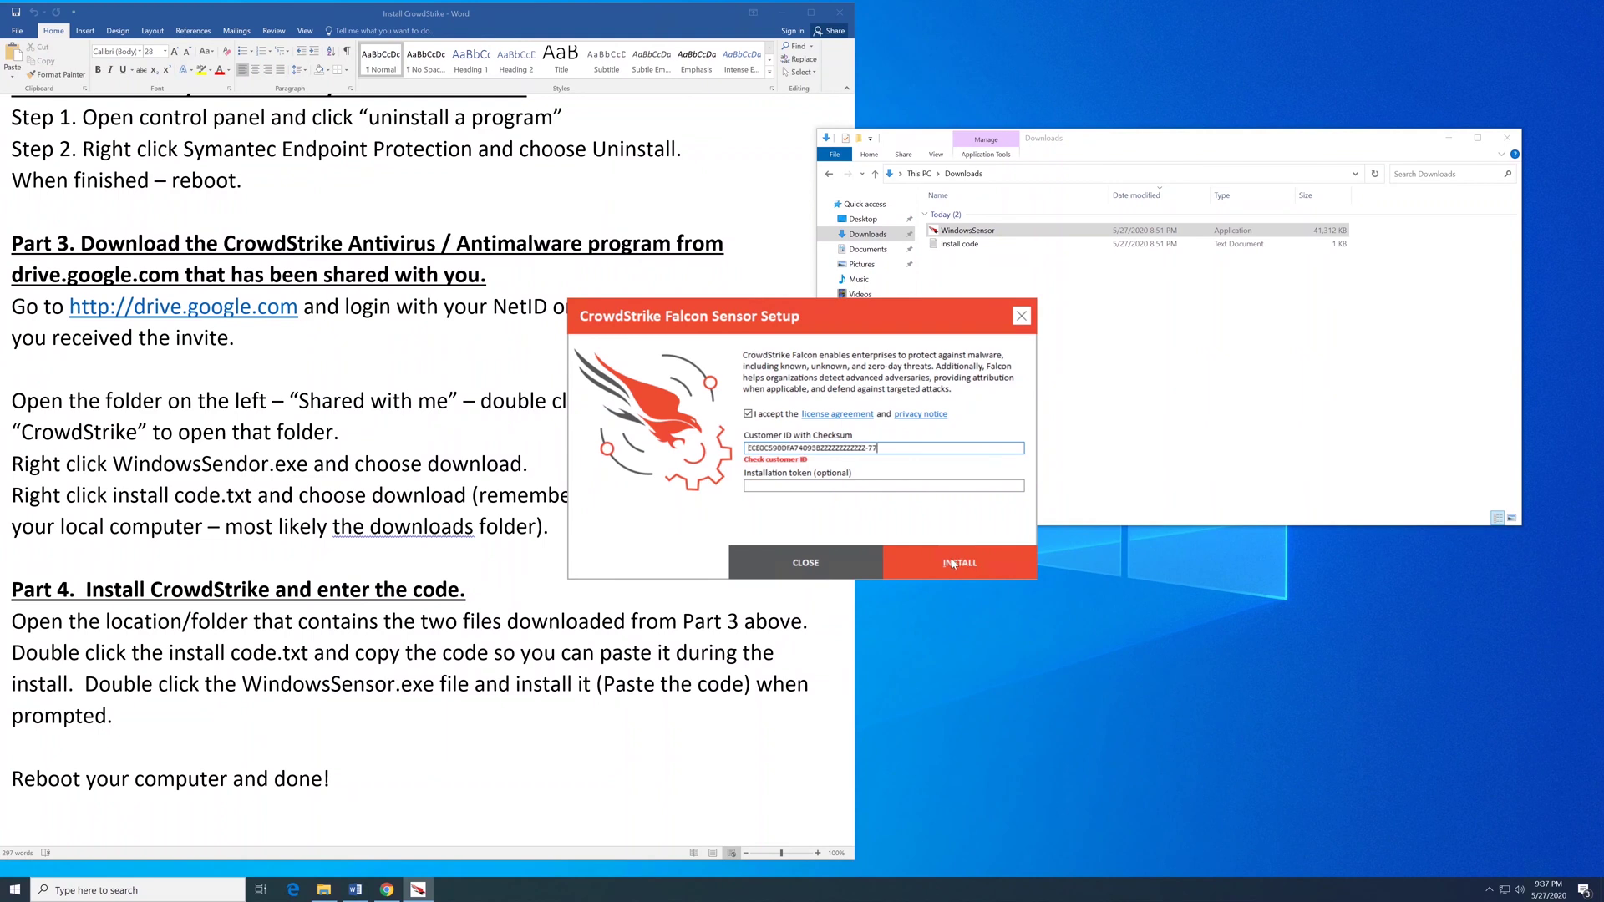
pyautogui.click(965, 564)
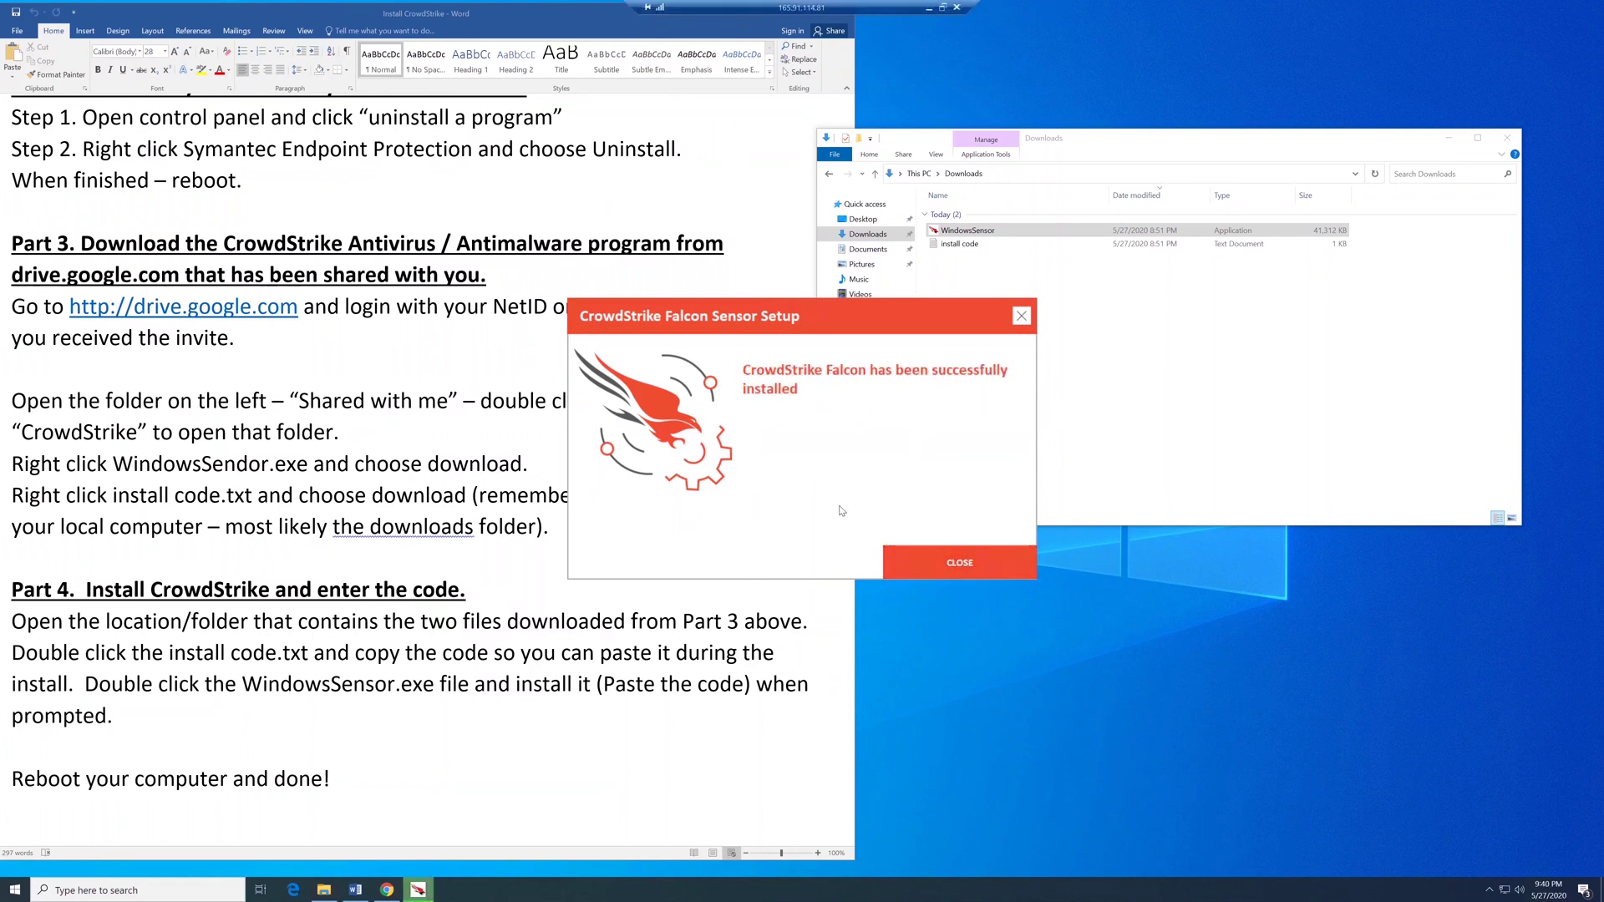
pyautogui.click(940, 561)
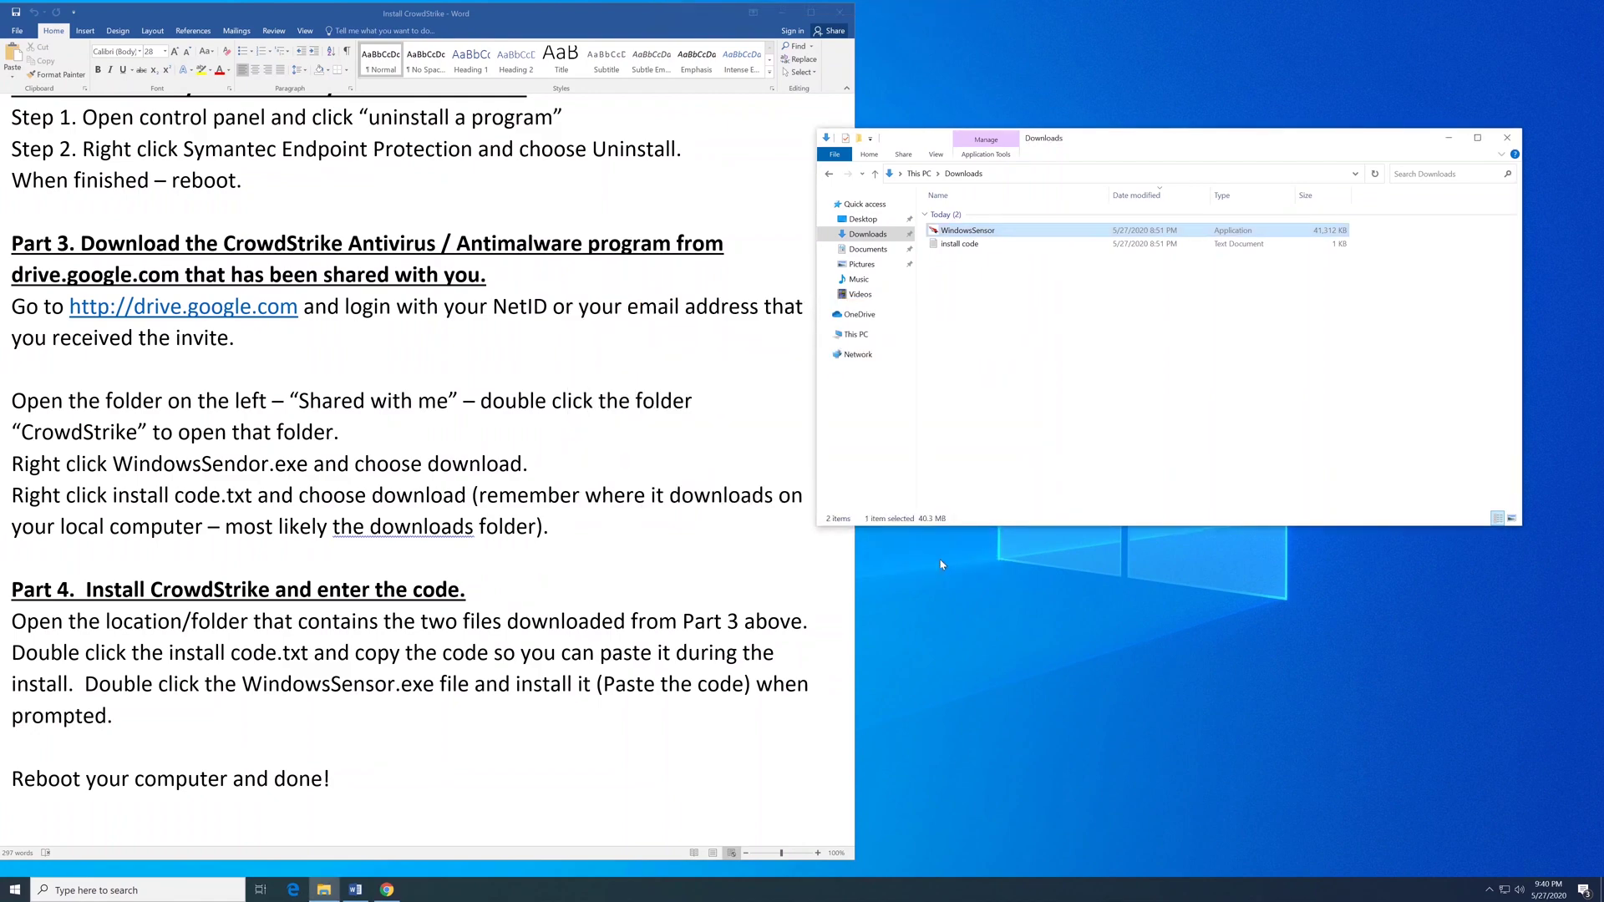